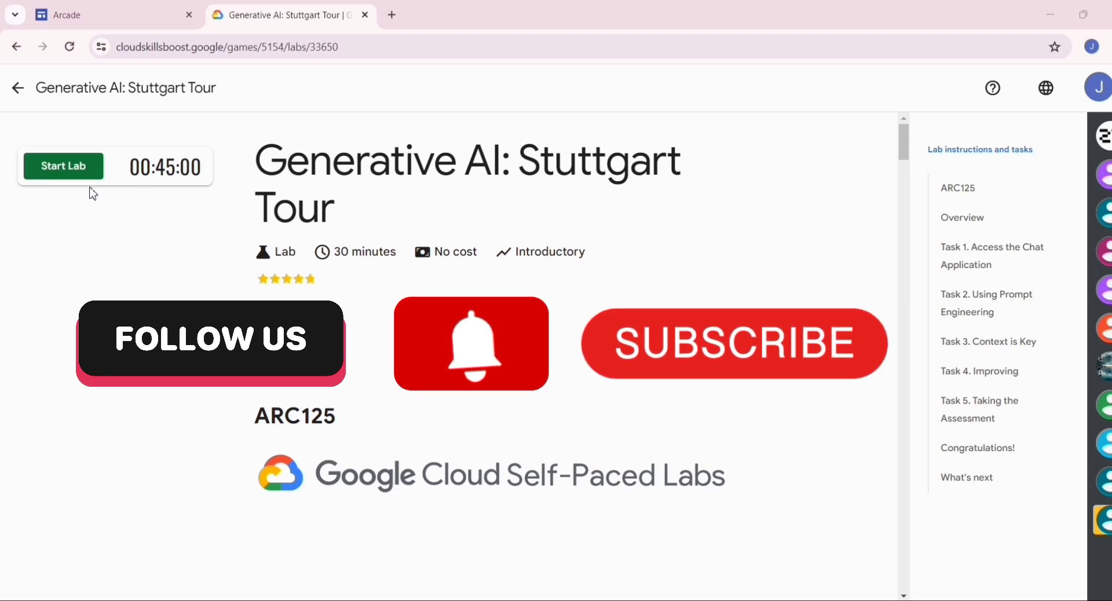
- Start the Generative AI: Stuttgart Tour lab and let its resources provision
left_click(87, 173)
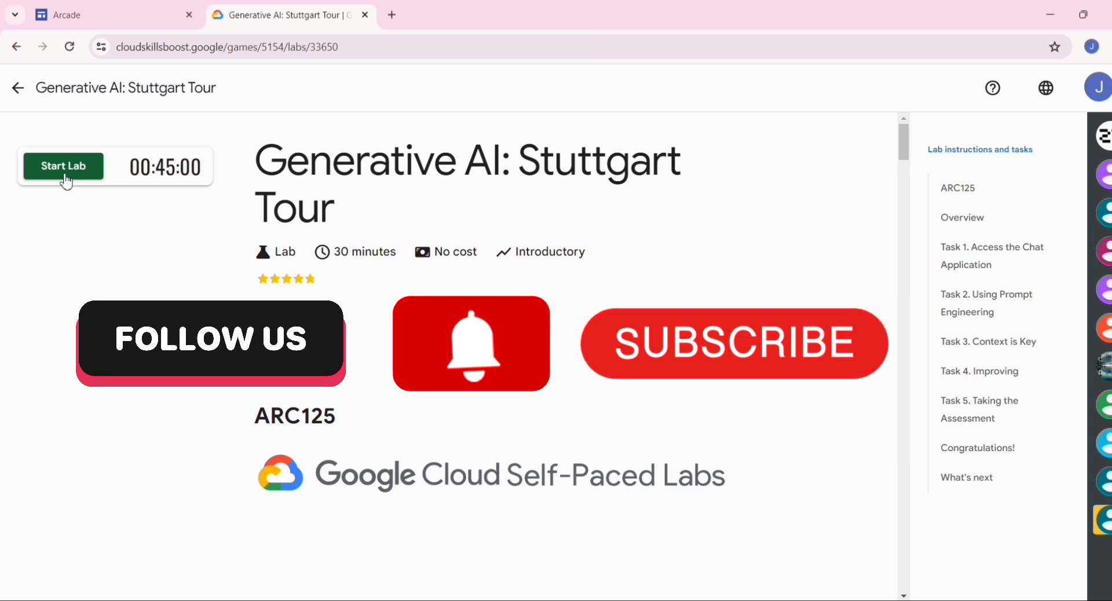
left_click(67, 179)
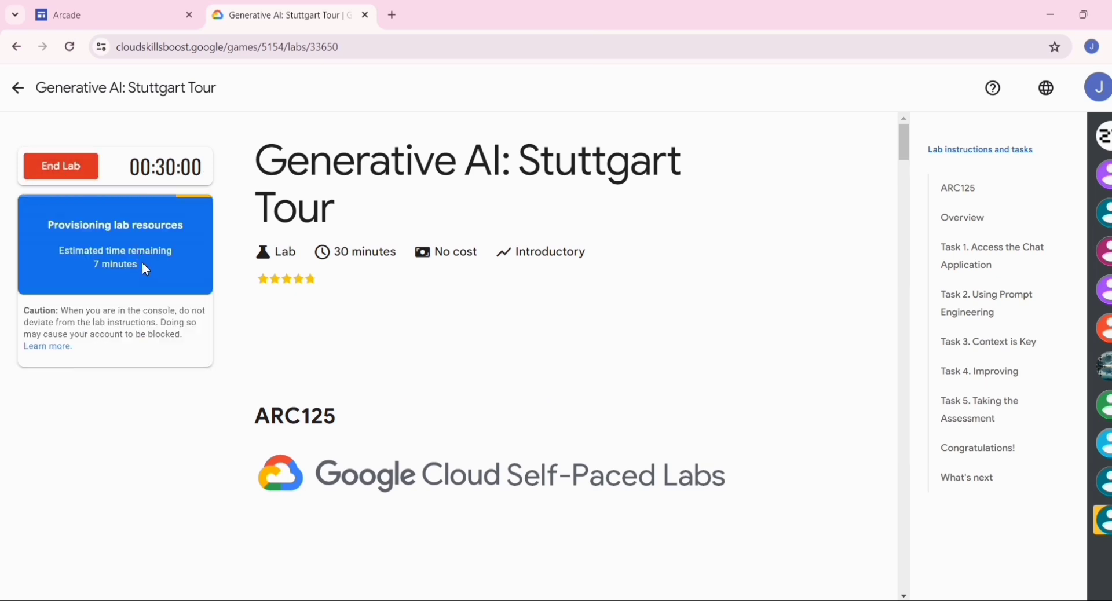
left_click_drag(142, 264, 102, 267)
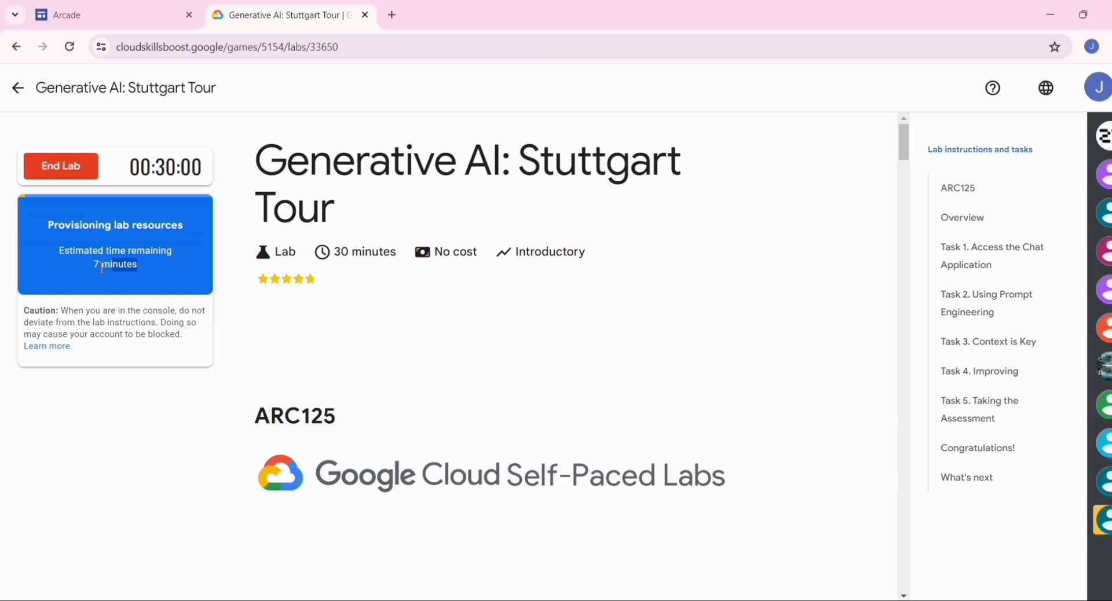
left_click(256, 299)
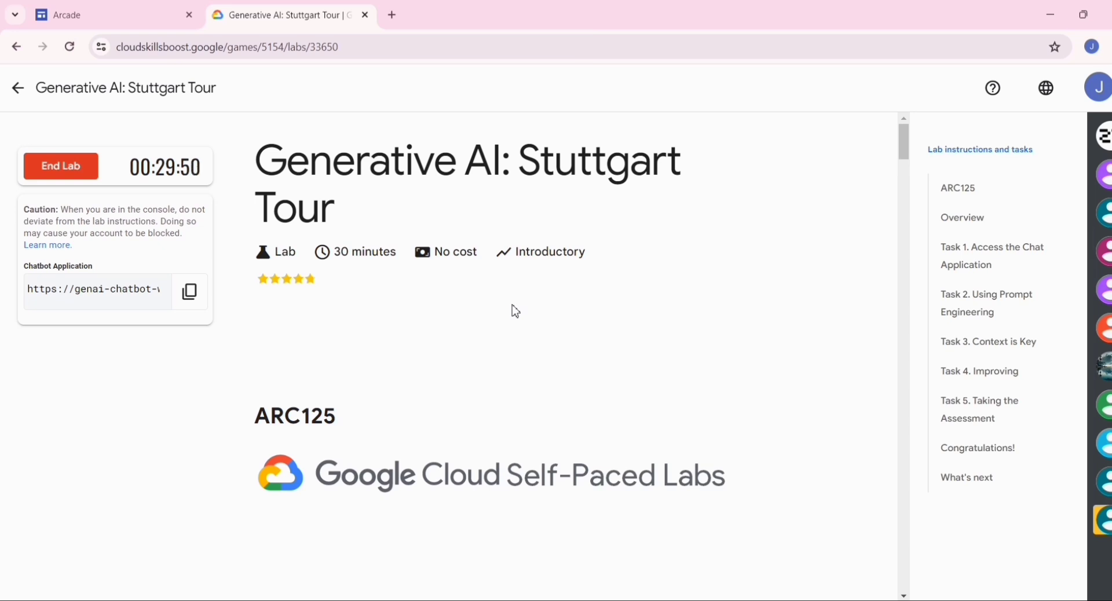
- Open the lab's Chatbot Application URL in a new browser tab, check its quiz, and return to the chat list
left_click(191, 302)
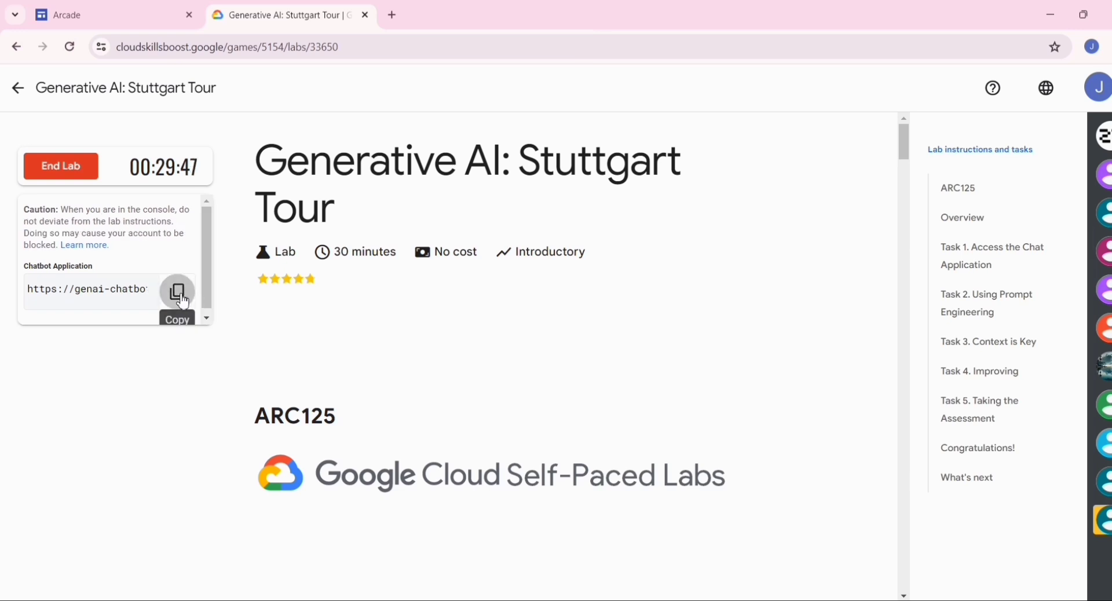
left_click(393, 15)
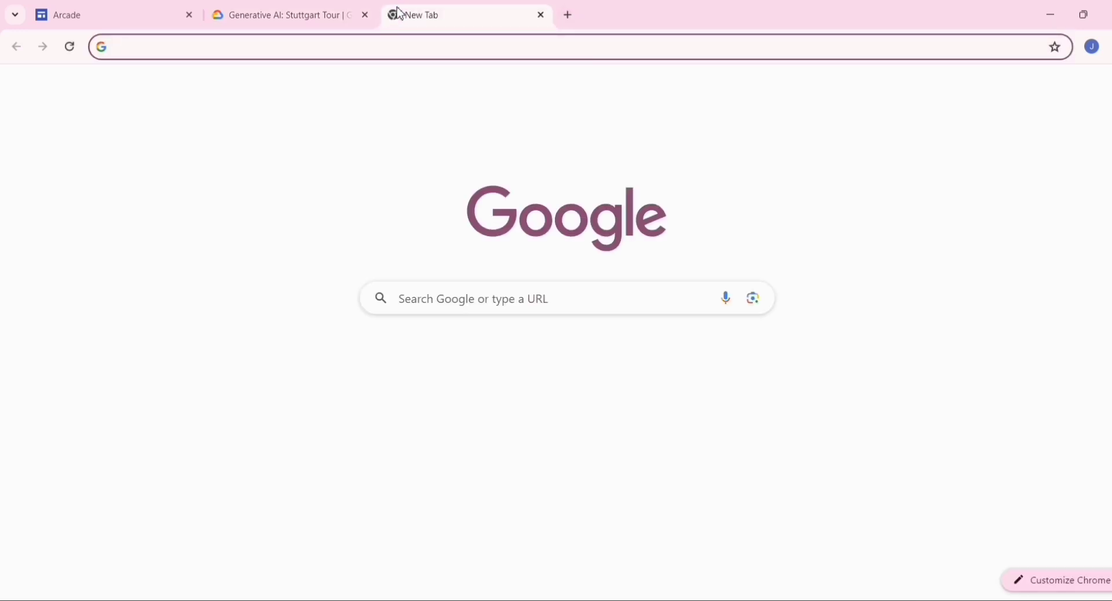
key("ctrl+v")
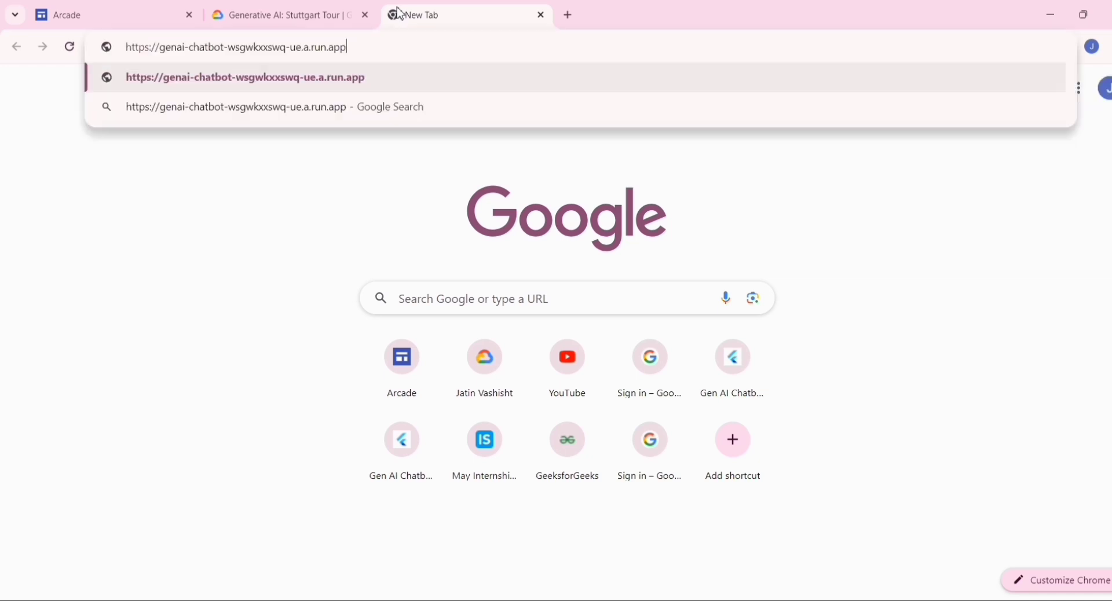
key("Return")
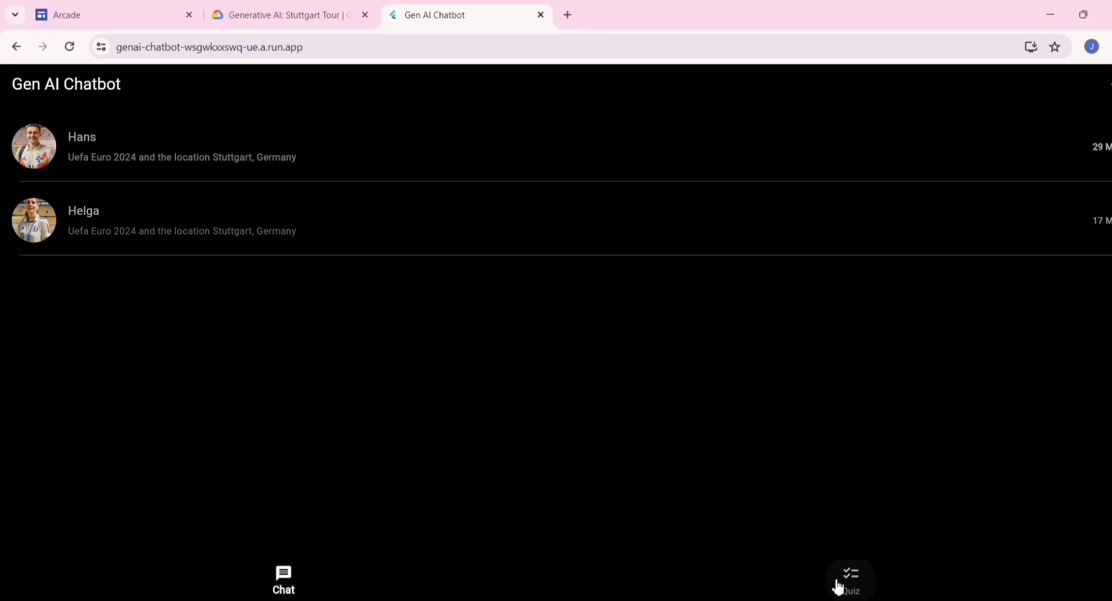
left_click(873, 582)
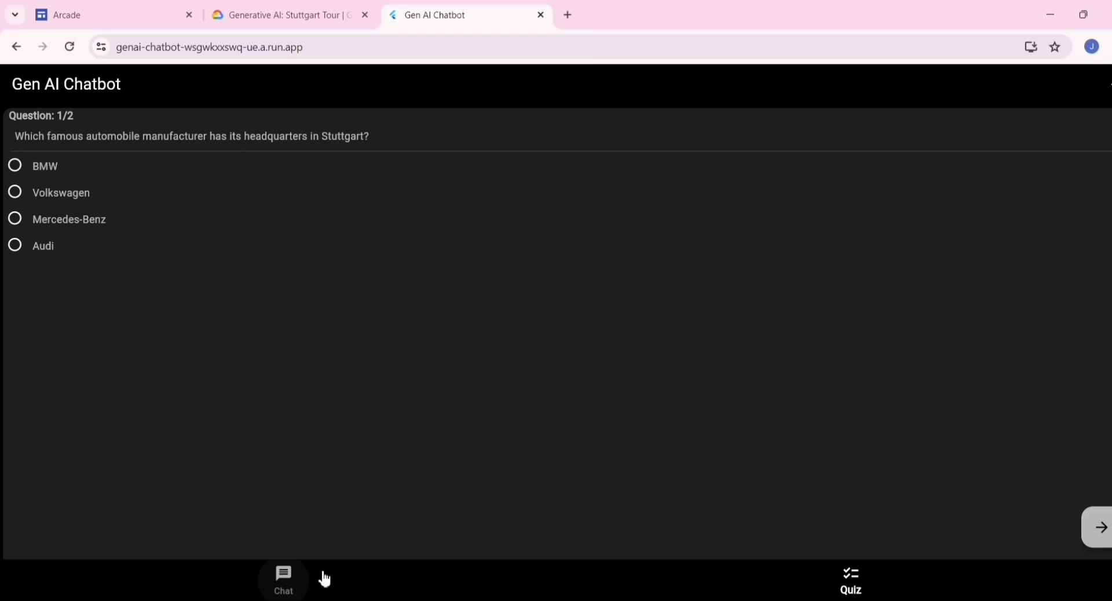
left_click(284, 572)
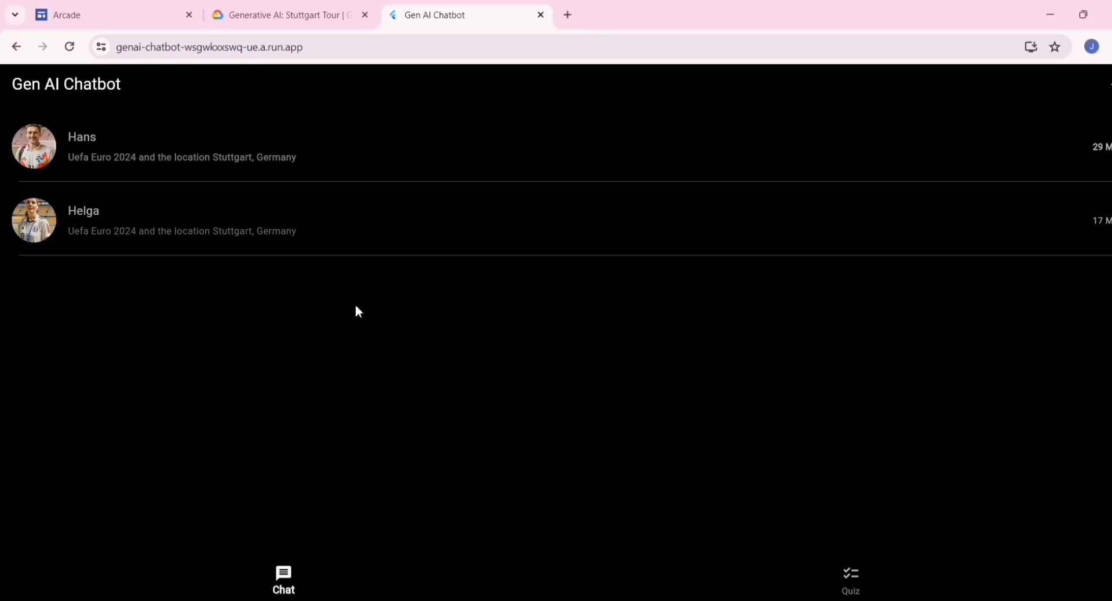
- Copy the greeting from Task 3 of the lab instructions and send "Hello" to the Helga persona in the chatbot
left_click(280, 15)
scroll(411, 342, "down", 20)
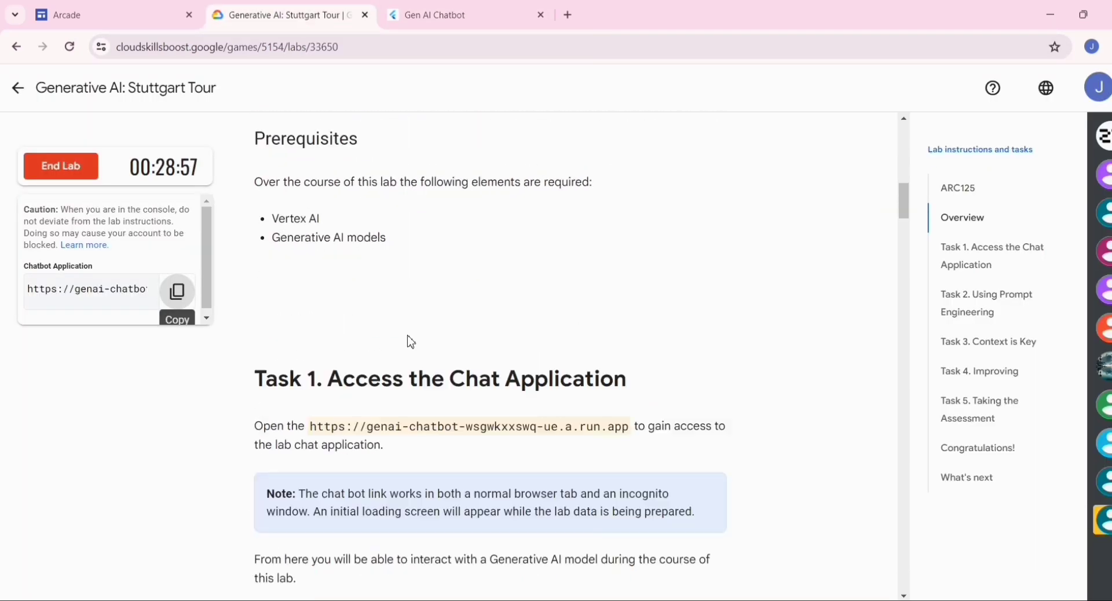
scroll(408, 337, "down", 15)
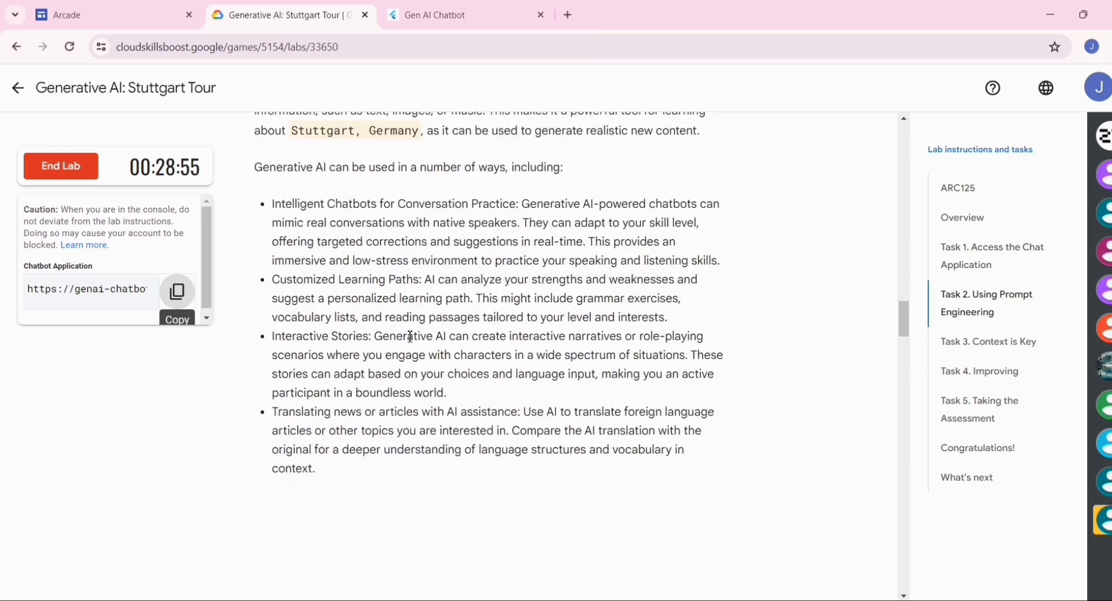
scroll(410, 339, "up", 2)
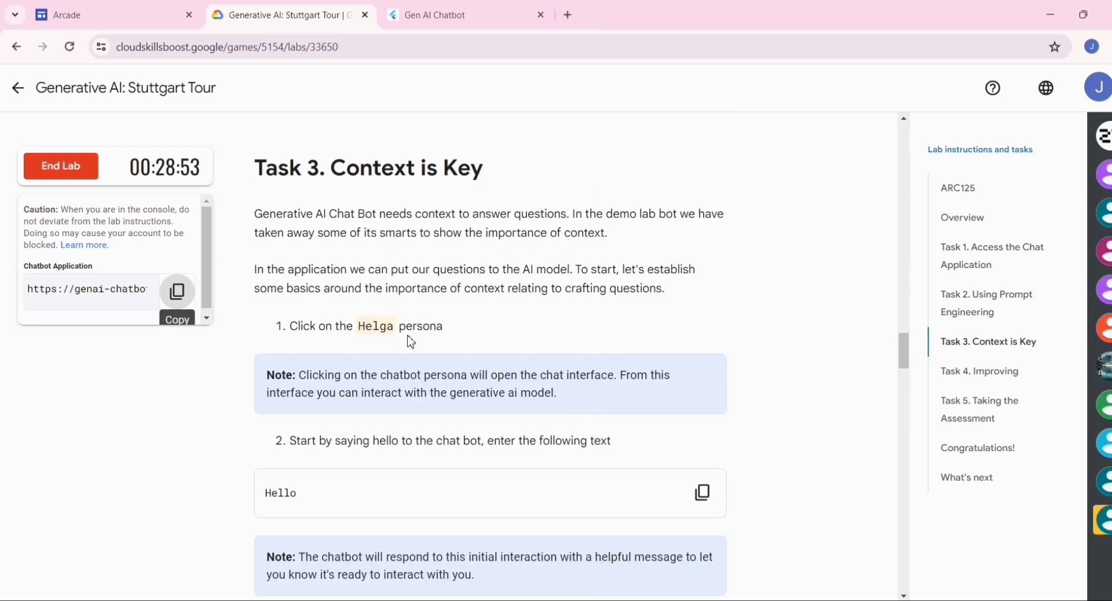
scroll(411, 342, "down", 1)
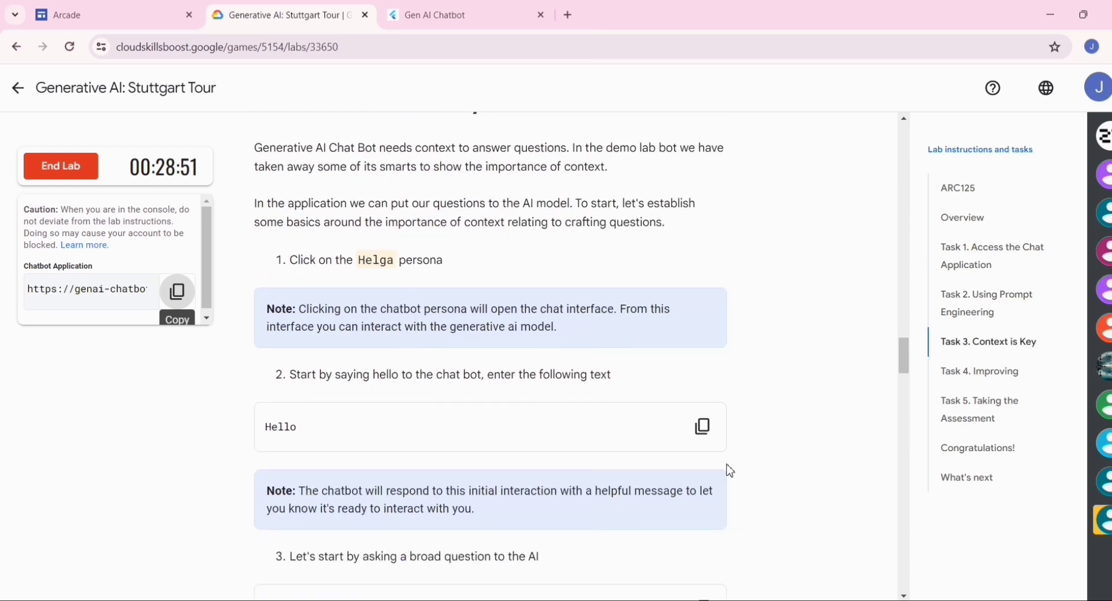
left_click(703, 430)
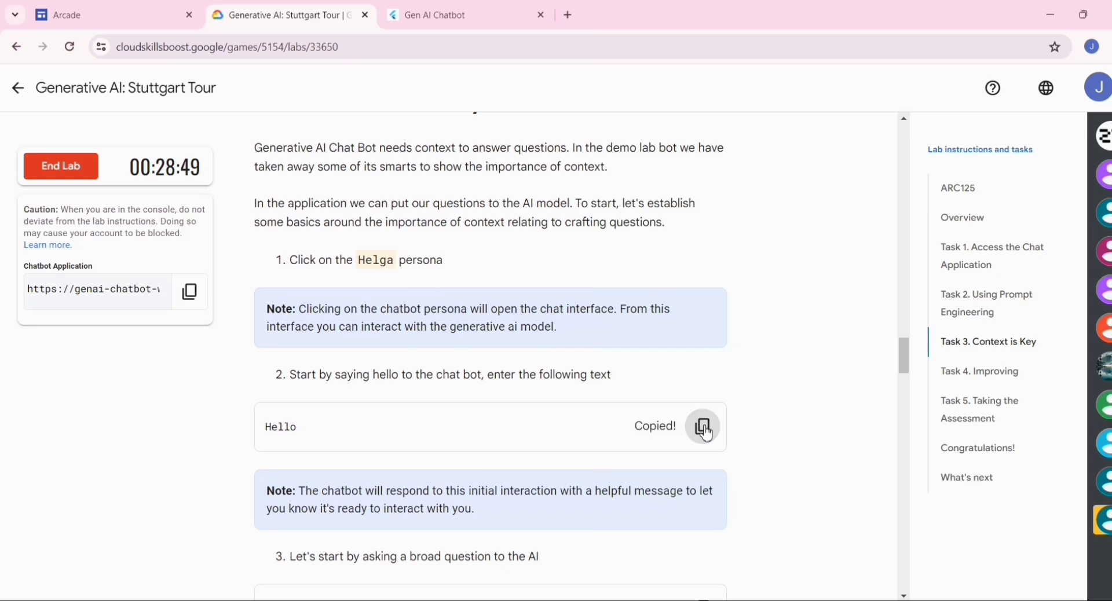
left_click(513, 11)
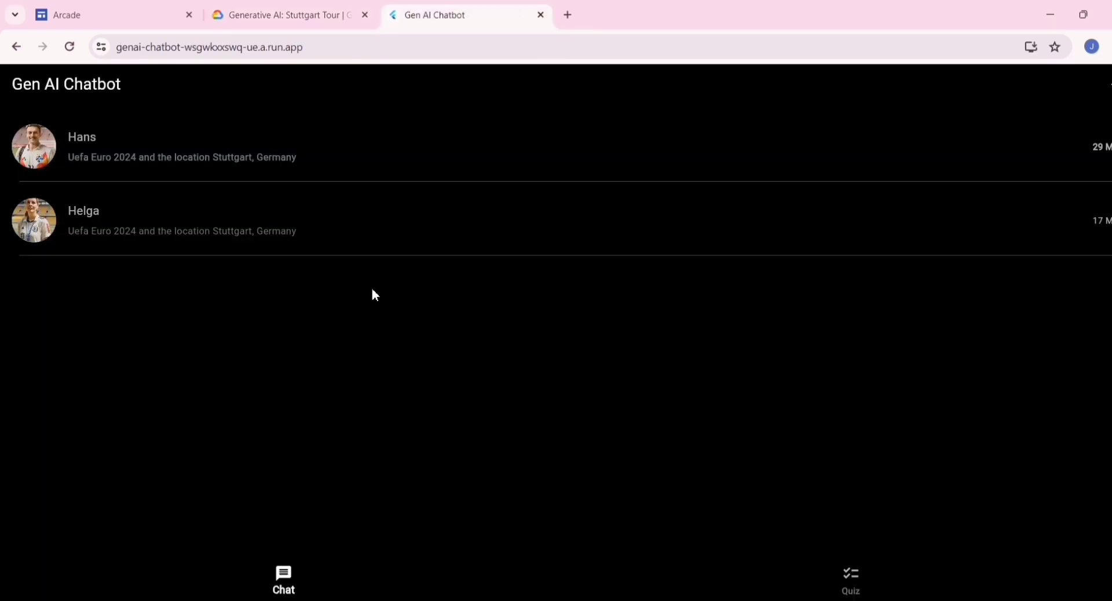
left_click(90, 210)
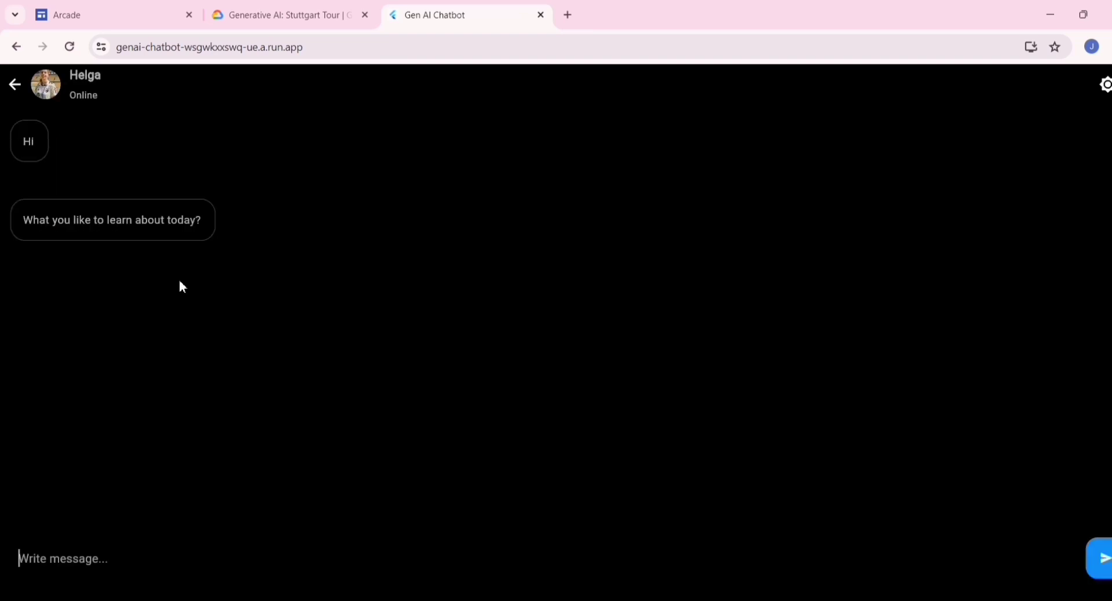
type("Hello")
key("Return")
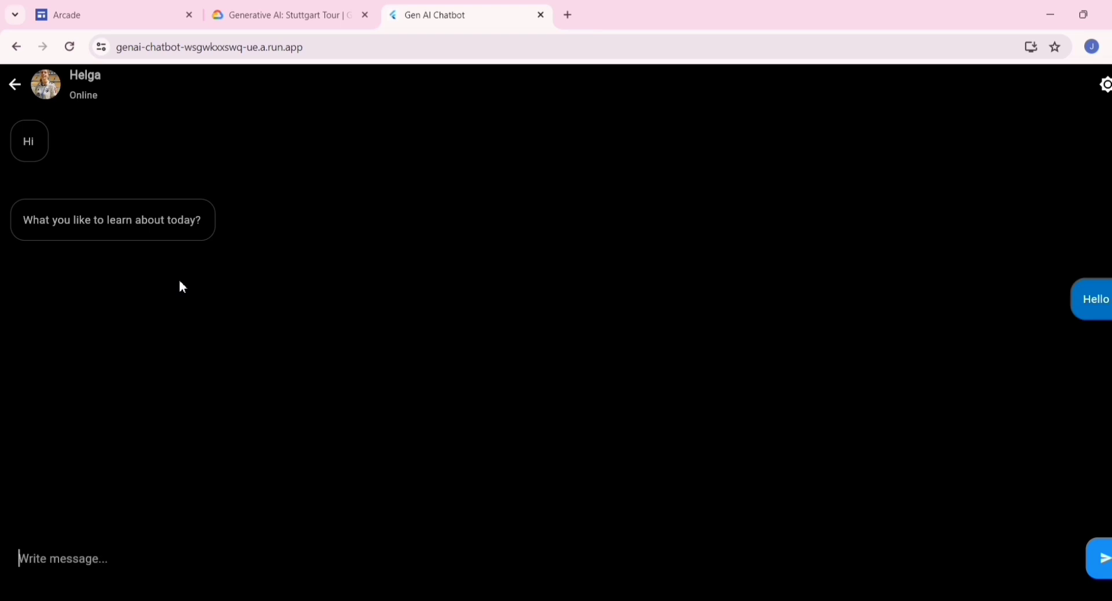
- Copy the broad question from Task 3 and ask Helga "What is the current time in Stuttgart, Germany?"
left_click(244, 11)
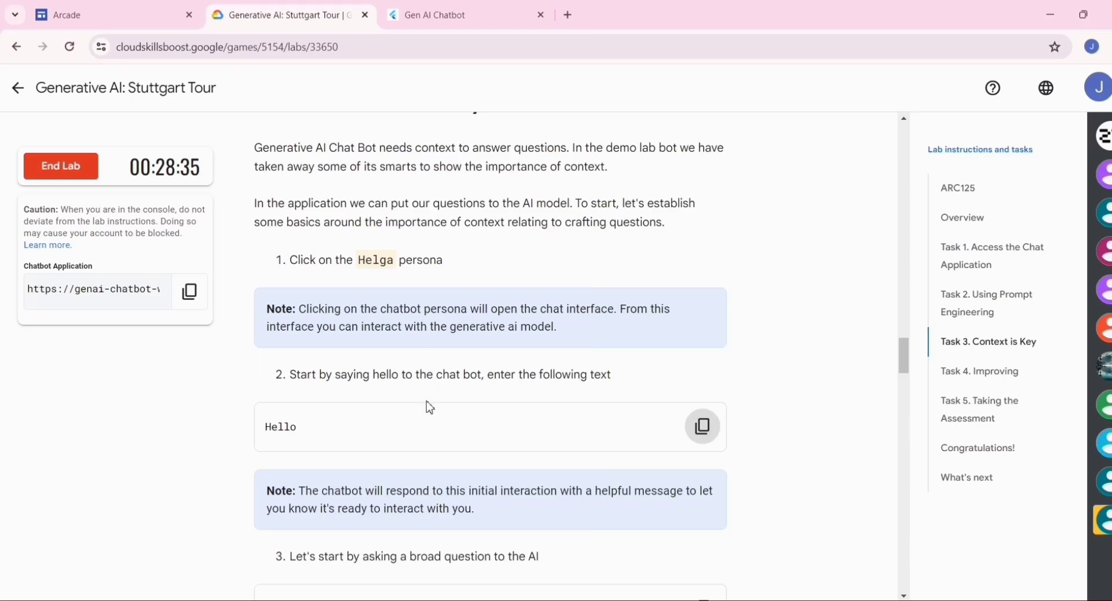
scroll(426, 404, "down", 3)
scroll(613, 336, "down", 1)
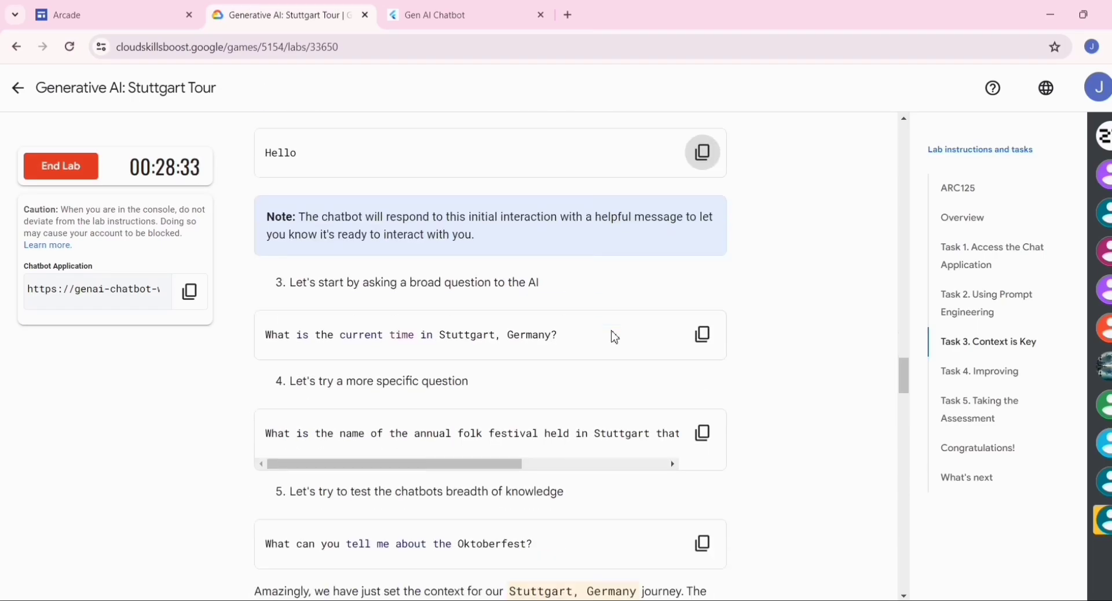
left_click(693, 349)
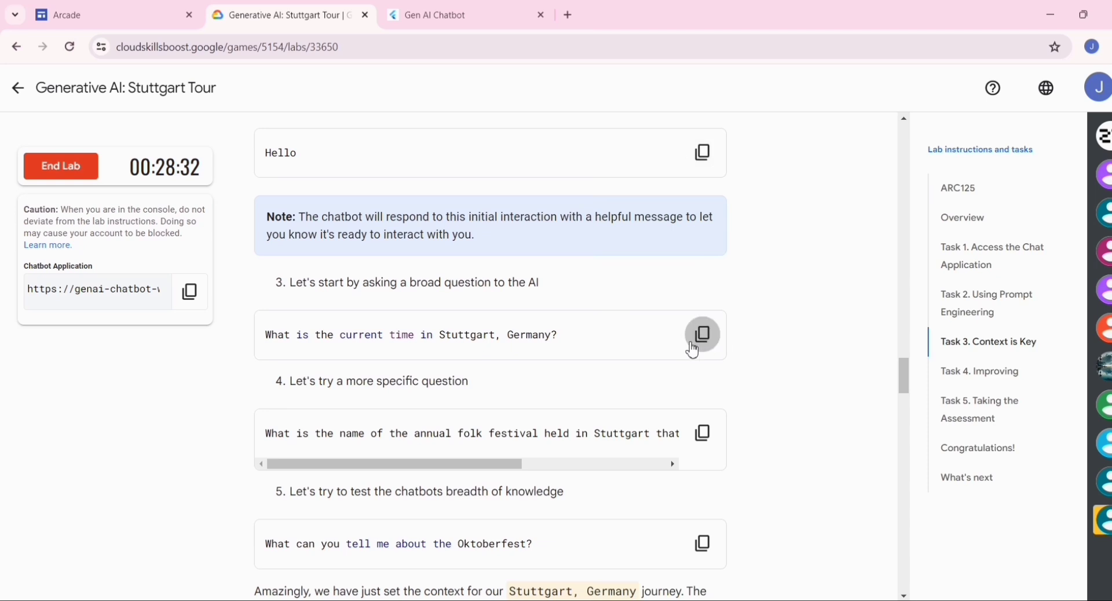
left_click(451, 20)
key("ctrl+v")
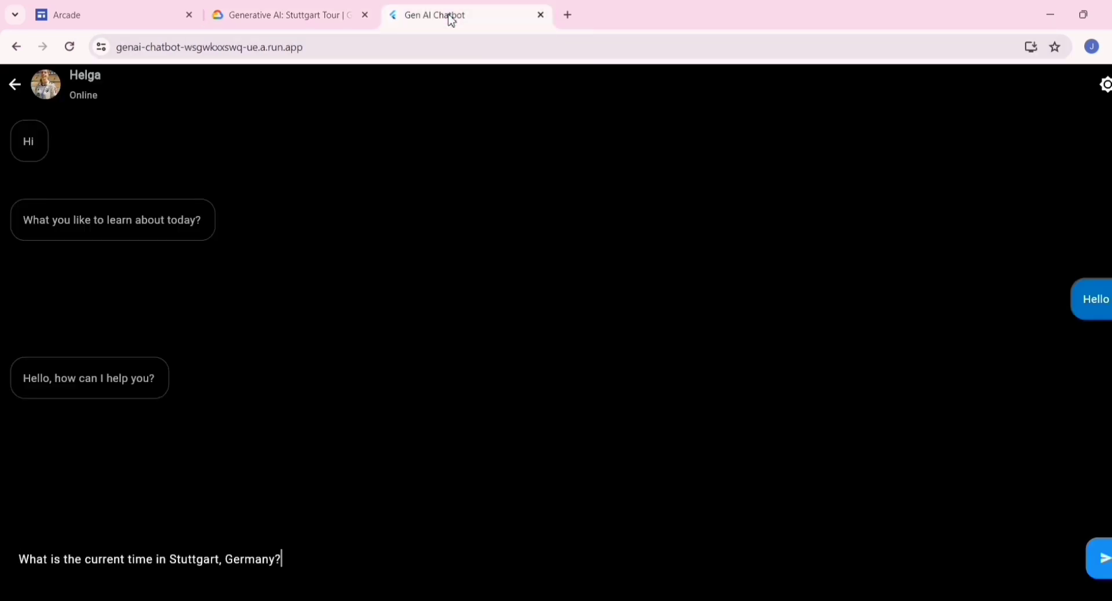
key("Return")
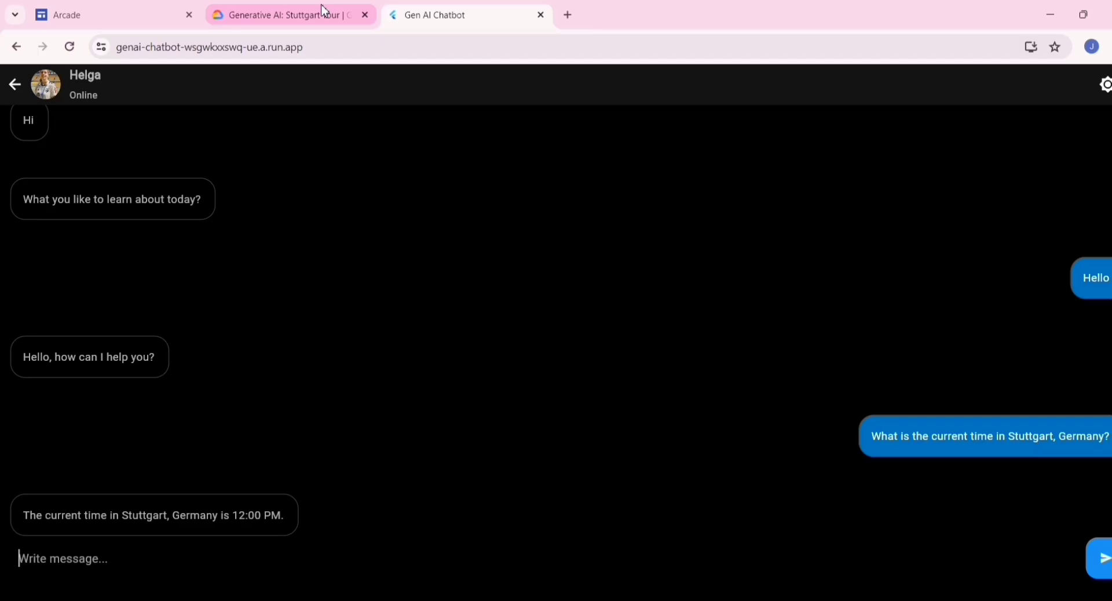
- Ask Helga Task 3's question "What is the name of the annual folk festival held in Stuttgart that is one of the largest in the world??"
left_click(347, 10)
scroll(569, 346, "down", 3)
scroll(569, 347, "down", 1)
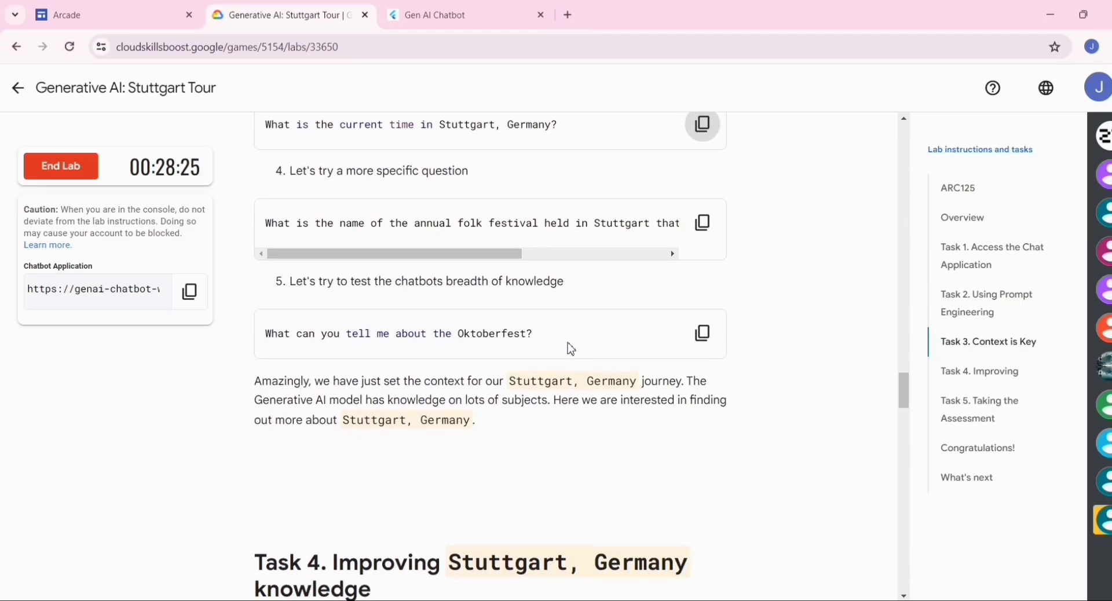
left_click(702, 223)
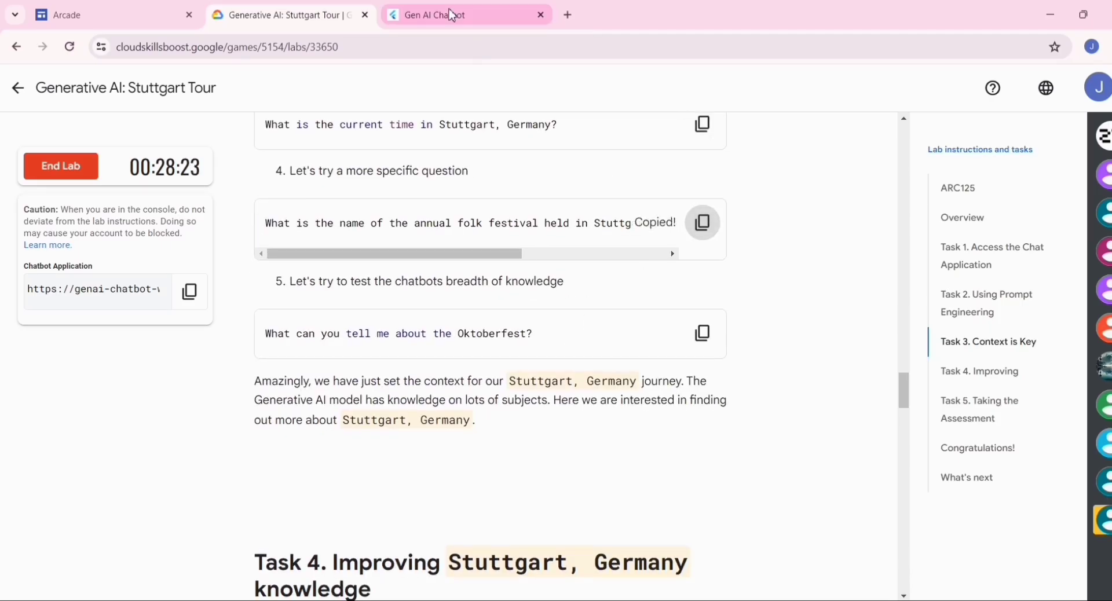
left_click(452, 15)
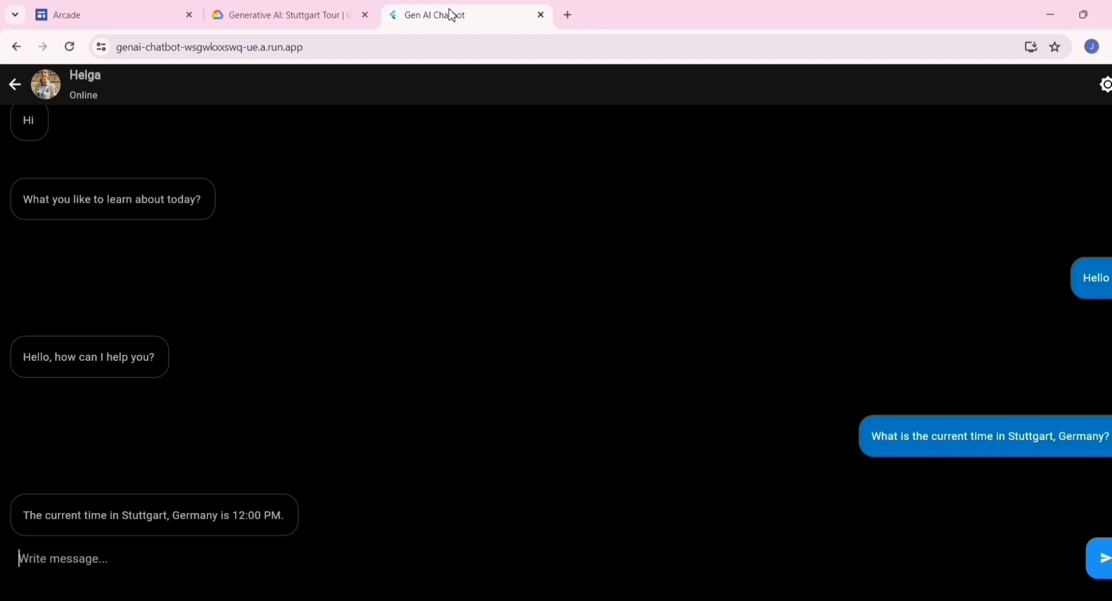
key("ctrl+v")
key("Return")
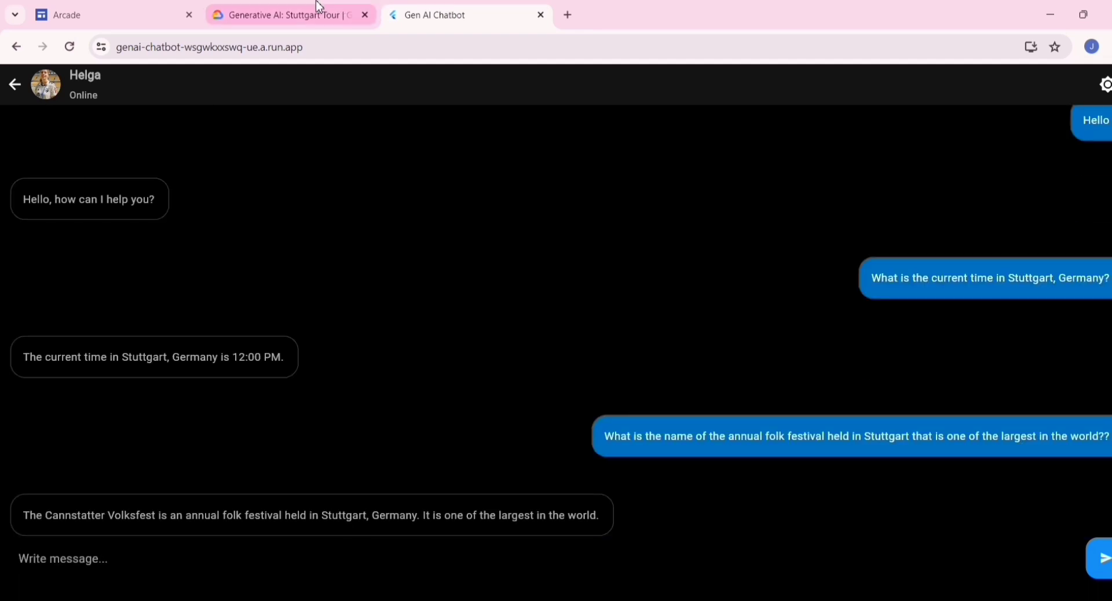
- Copy the breadth-of-knowledge question from Task 3 and ask Helga "What can you tell me about the Oktoberfest?"
left_click(319, 8)
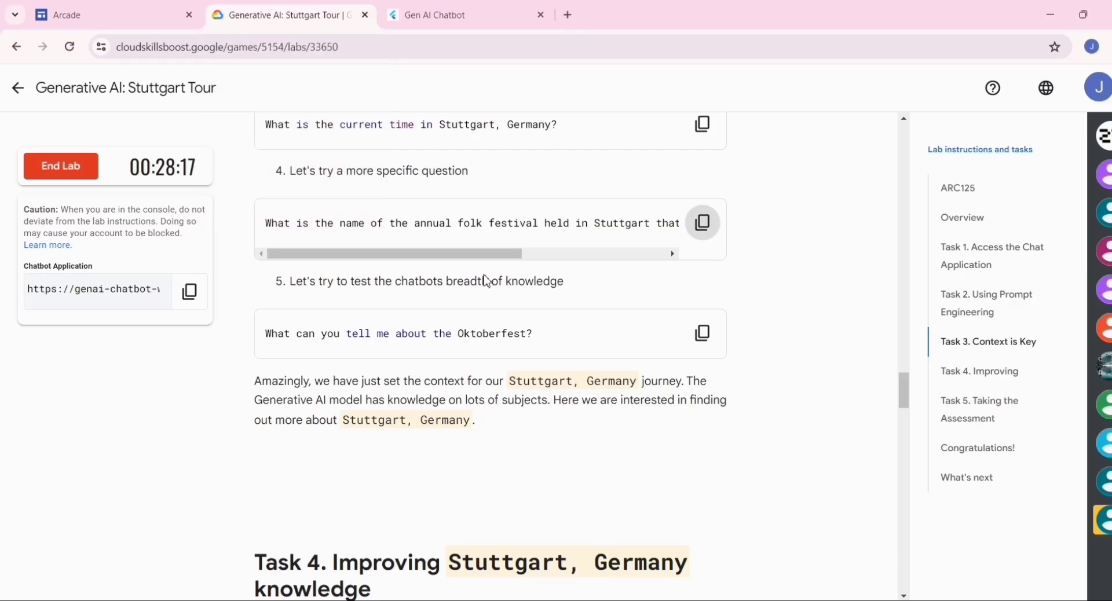
left_click(703, 334)
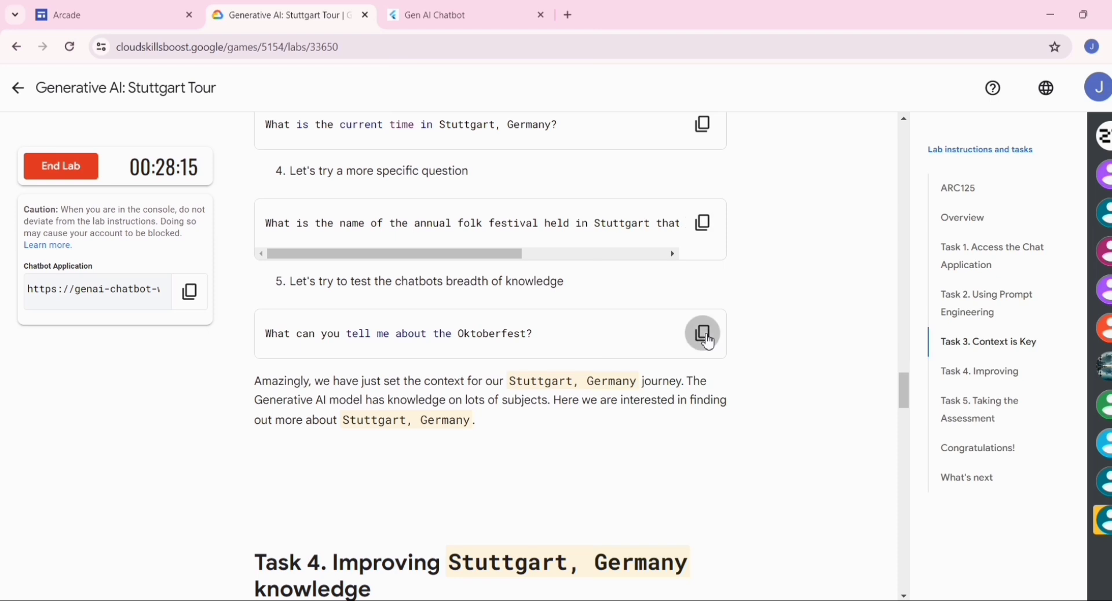
left_click(467, 10)
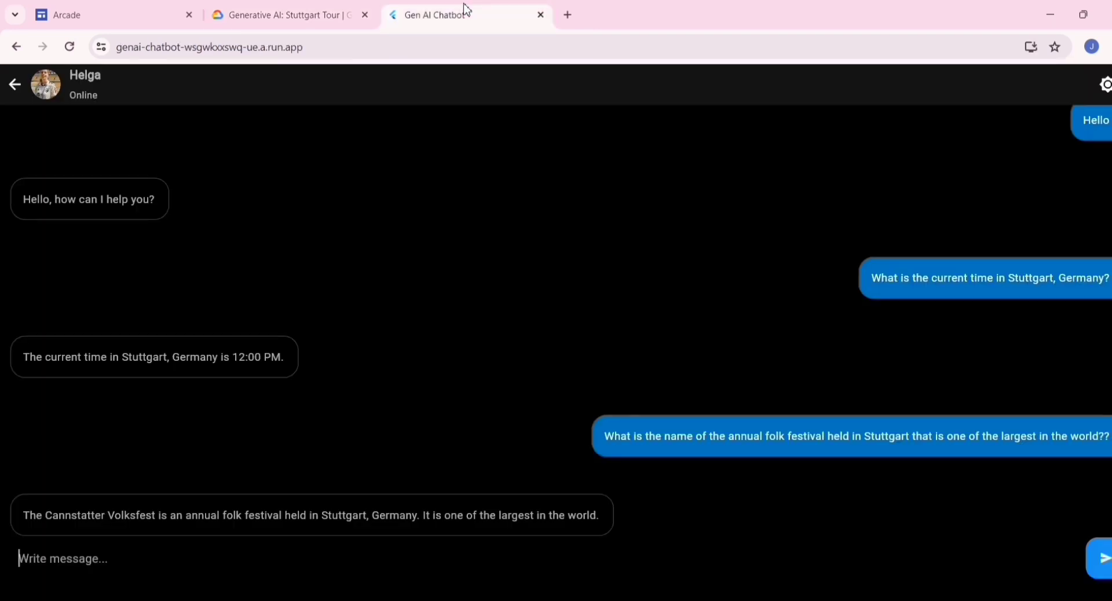
key("ctrl+v")
key("Return")
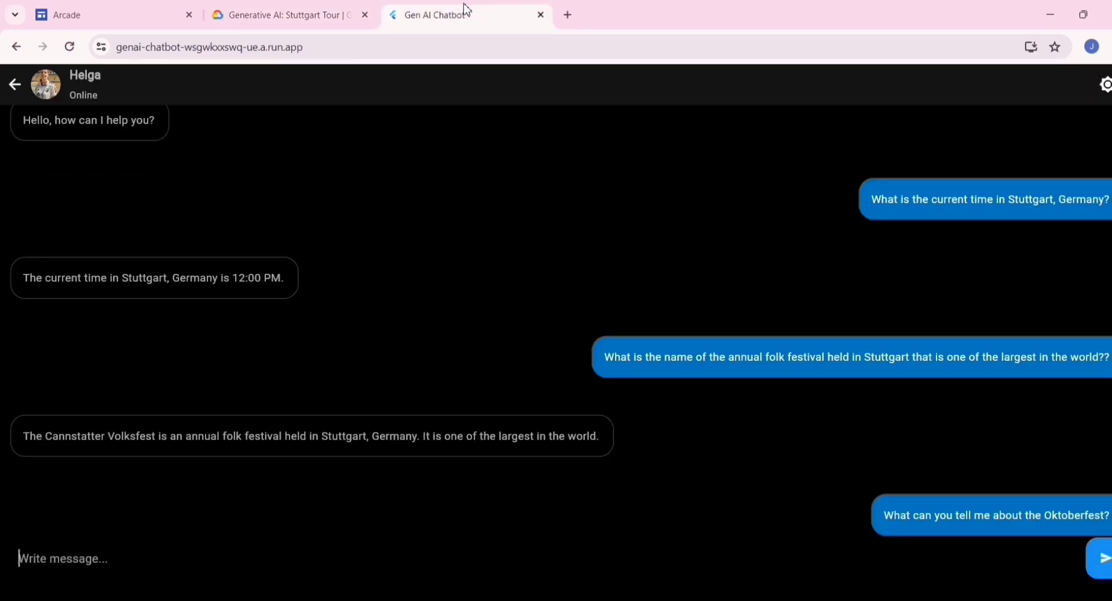
- Copy the general question from Task 4 of the lab and ask Helga "Can you list three important facts about Stuttgart, Germany ?"
left_click(315, 13)
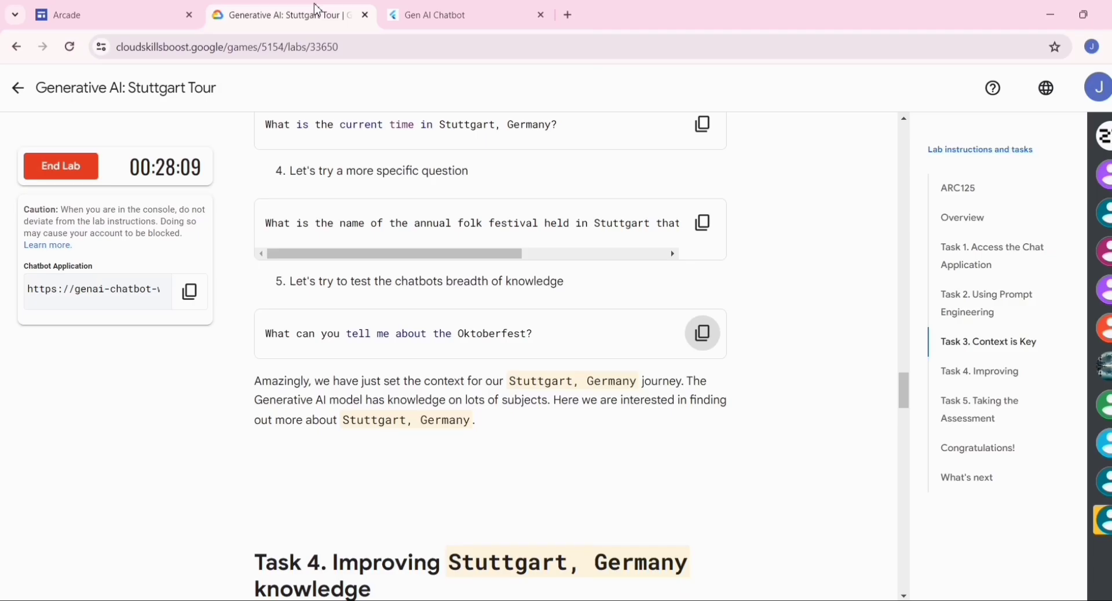
scroll(480, 219, "down", 10)
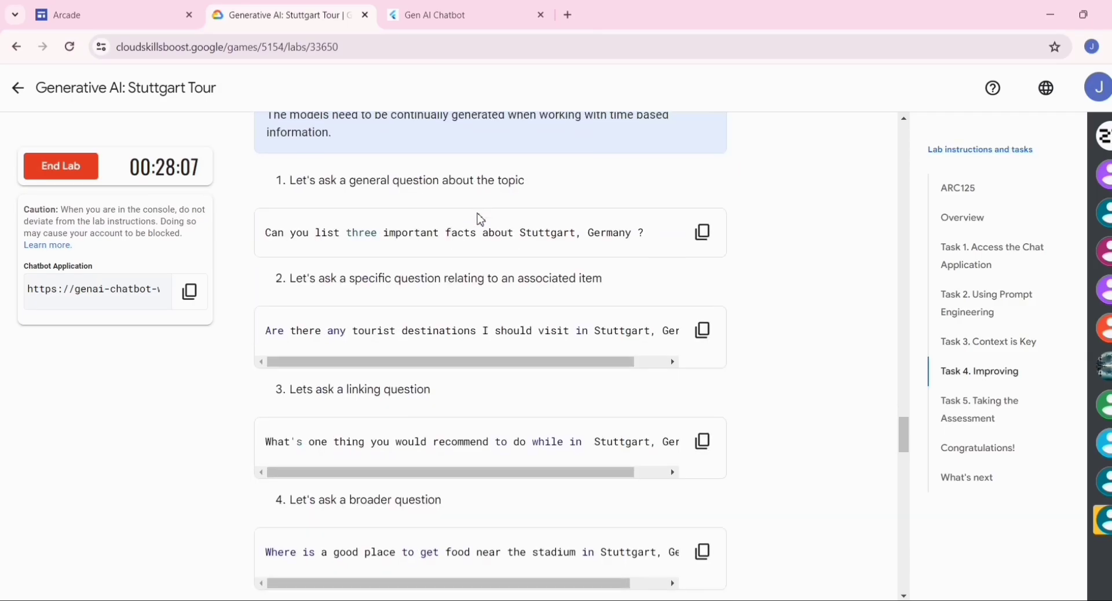
left_click(710, 188)
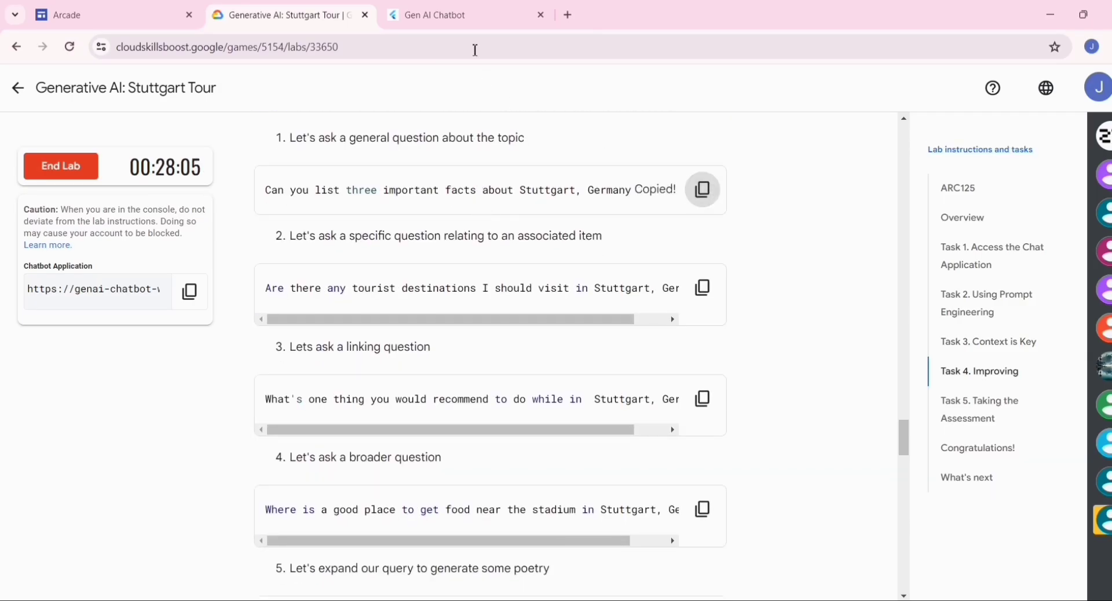
left_click(454, 18)
key("ctrl+v")
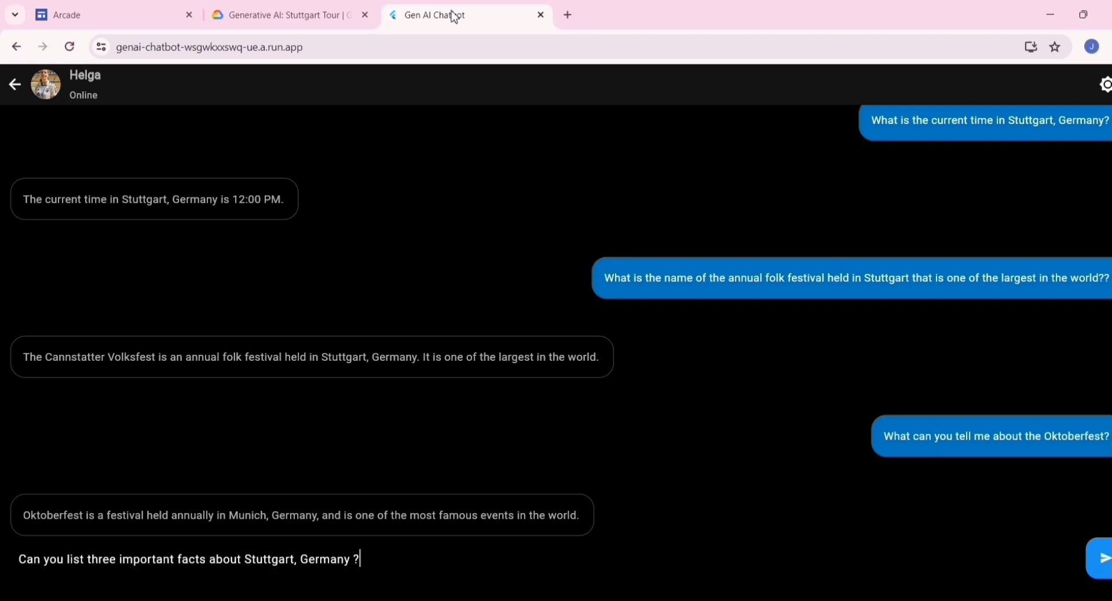
key("Return")
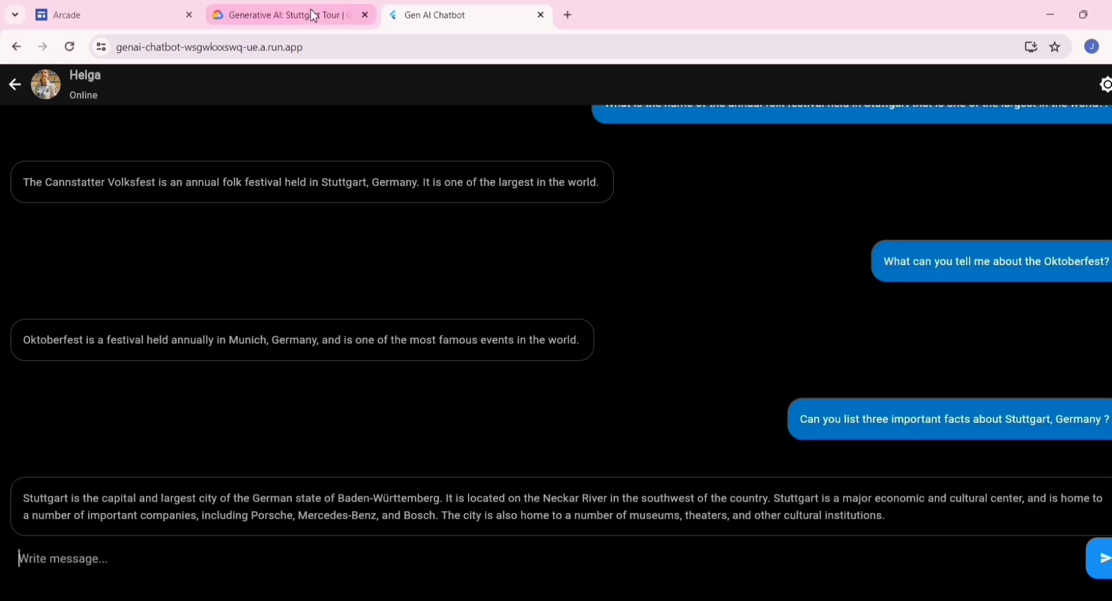
- Copy Task 4's specific question and ask Helga "Are there any tourist destinations I should visit in Stuttgart, Germany"
left_click(313, 16)
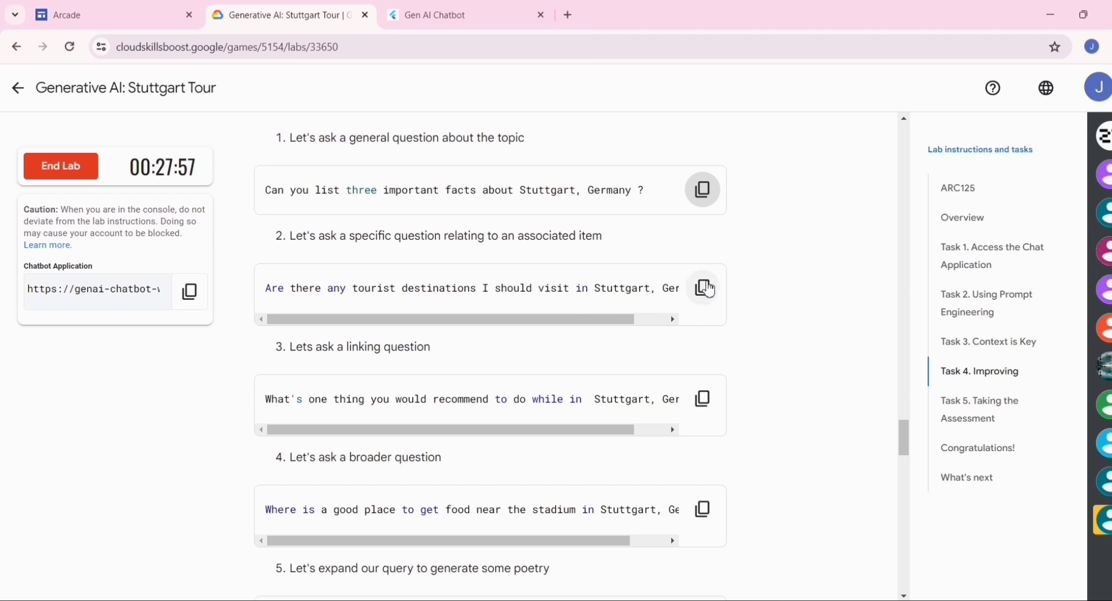
left_click(708, 288)
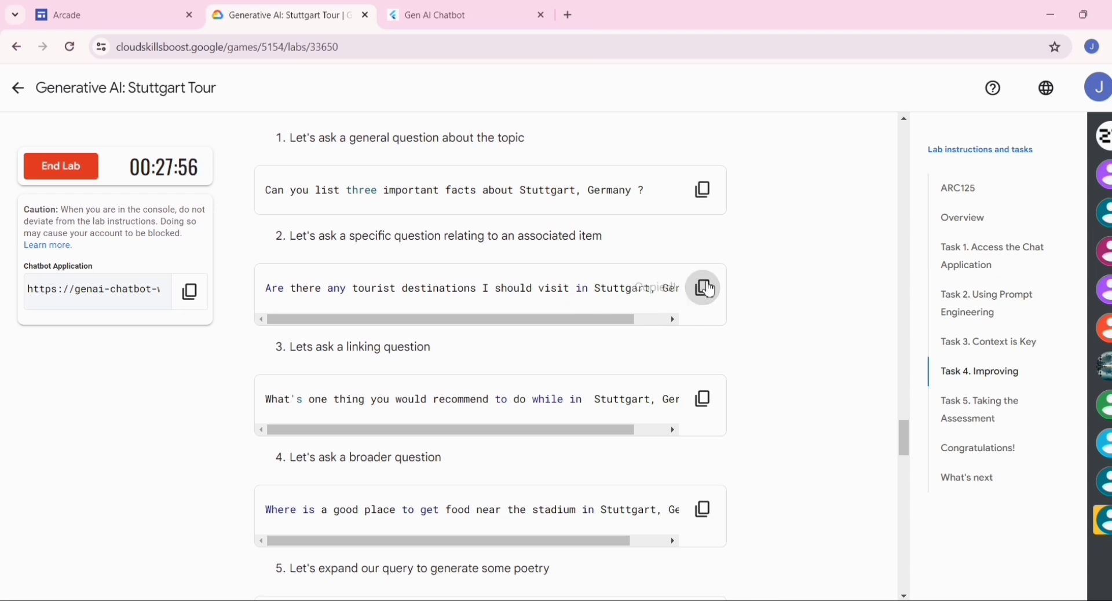
left_click(499, 27)
key("ctrl+v")
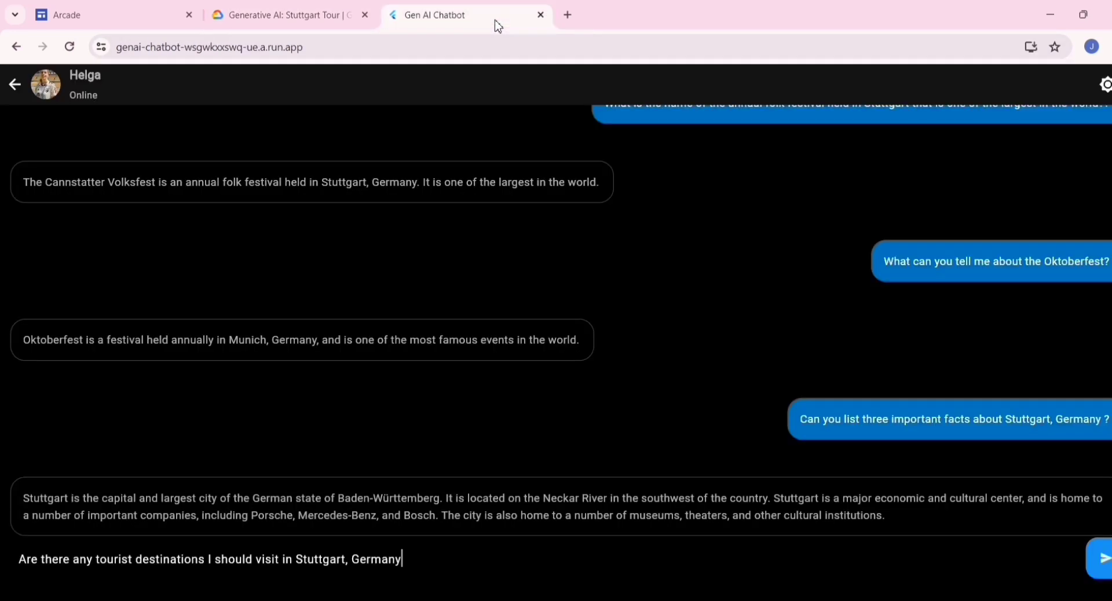
key("Return")
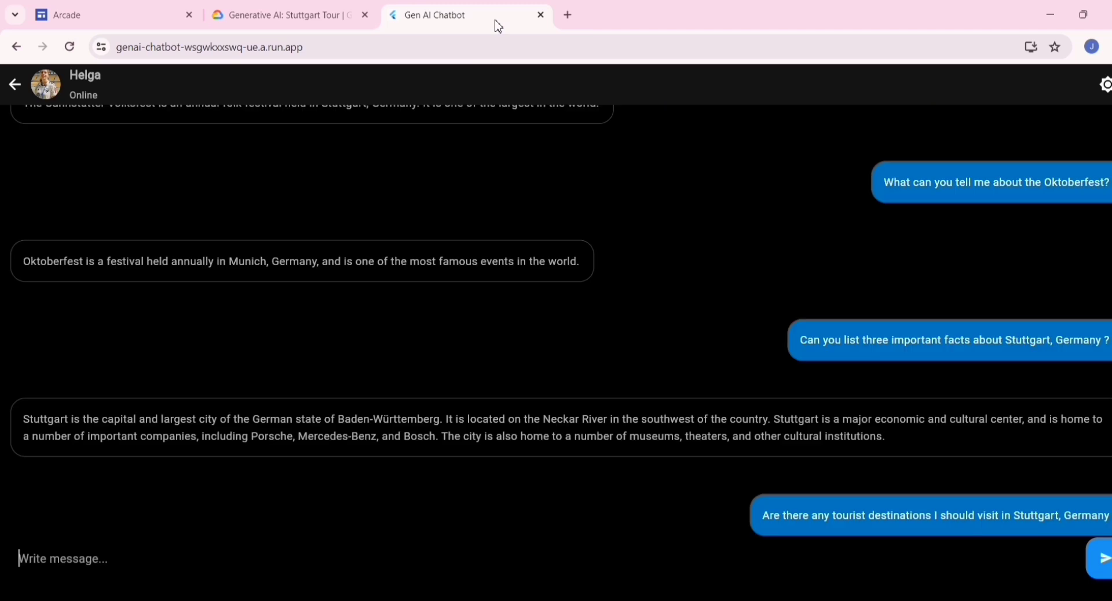
- Copy Task 4's linking question and ask Helga "What's one thing you would recommend to do while in Stuttgart, Germany"
left_click(309, 11)
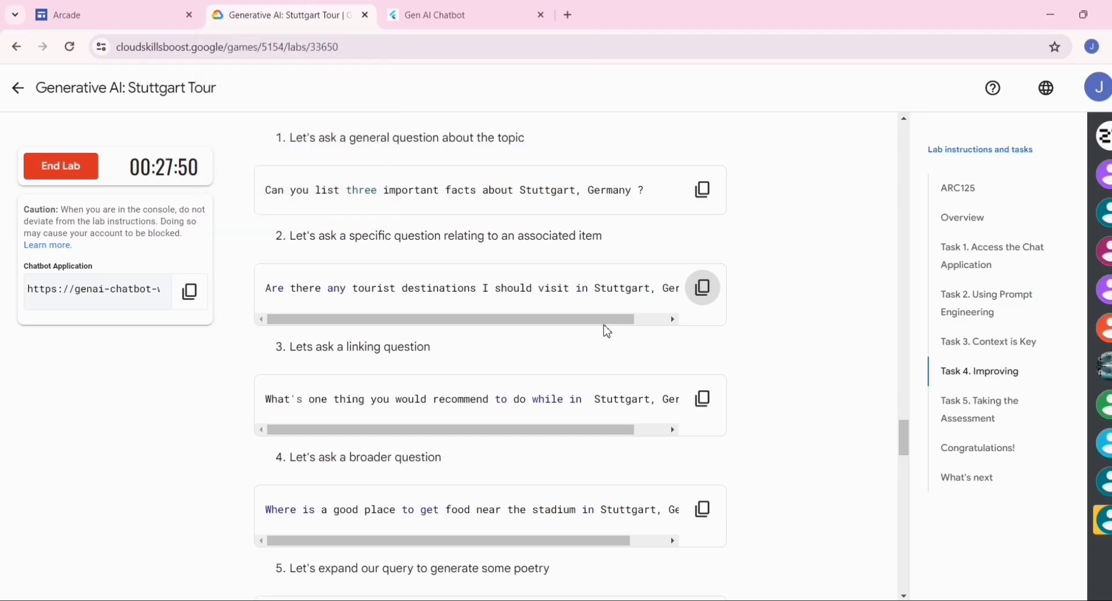
left_click(702, 398)
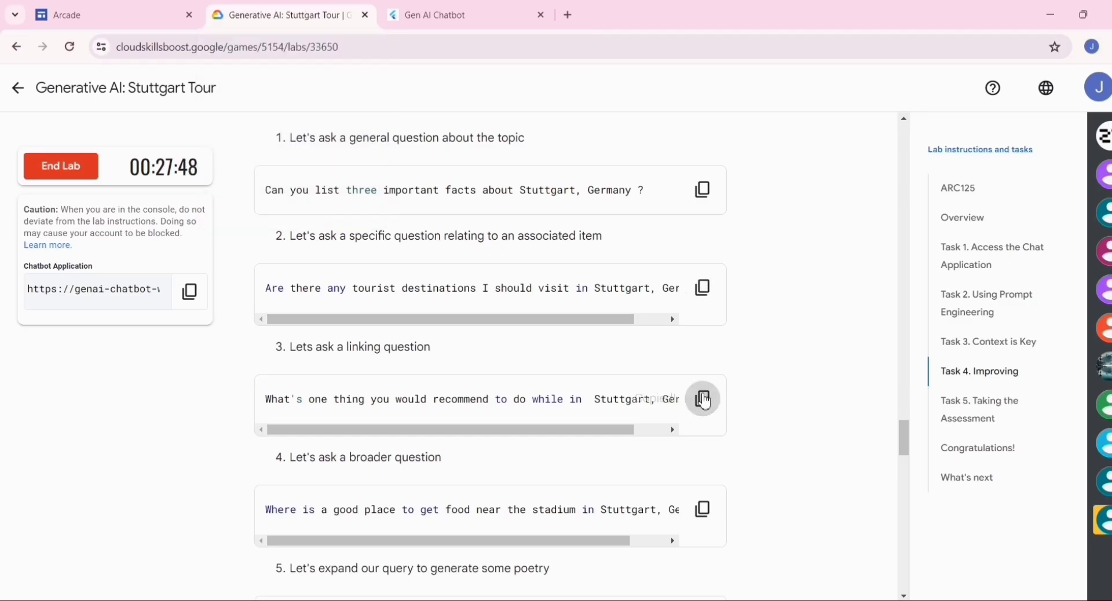
left_click(466, 8)
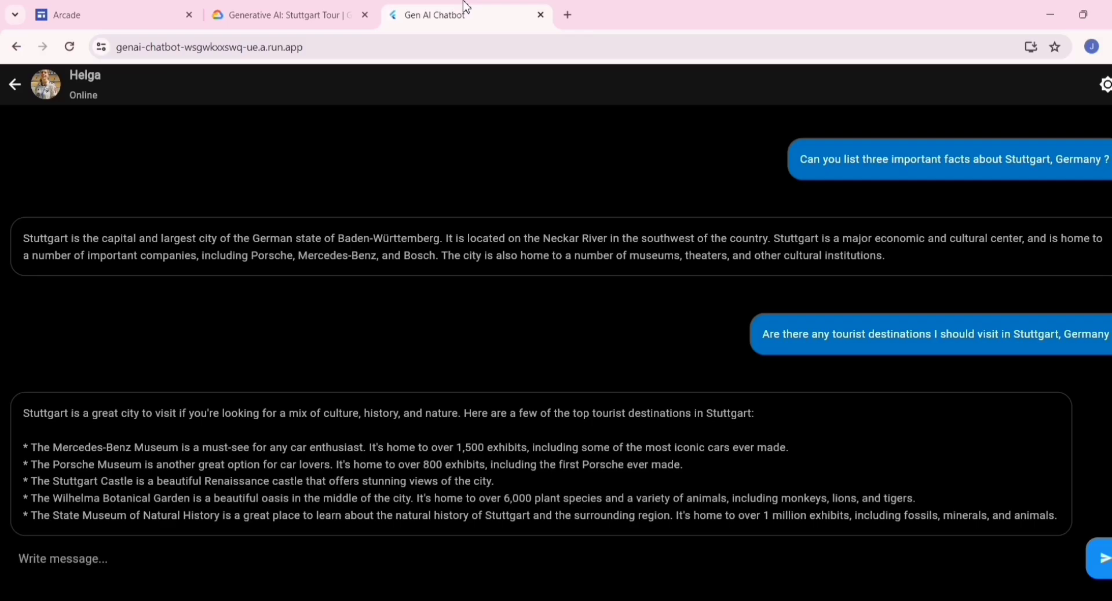
key("ctrl+v")
key("Return")
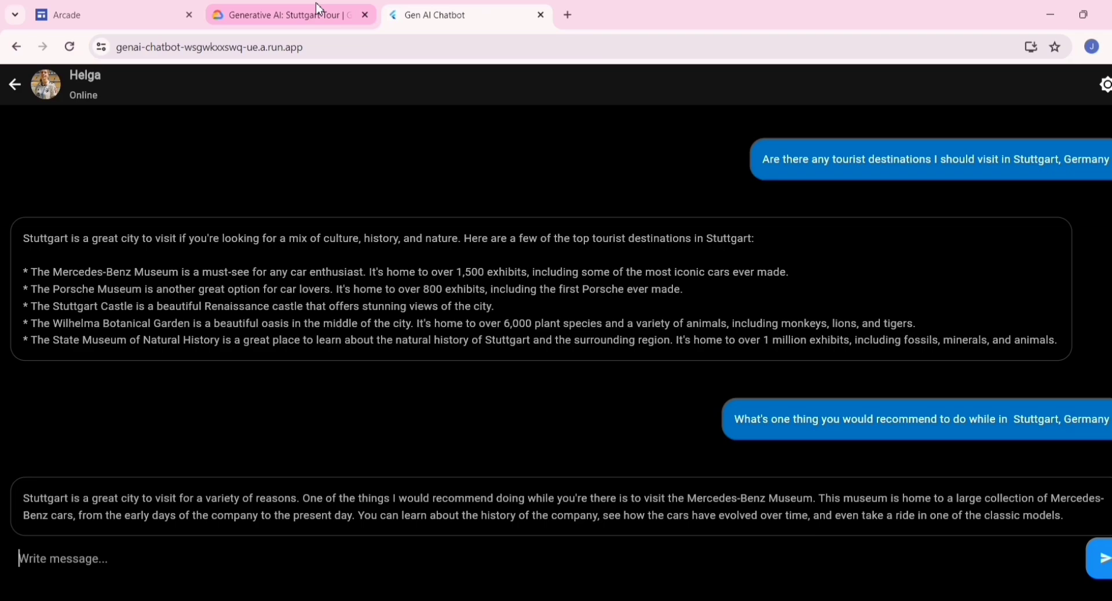
- Copy Task 4's broader question and ask Helga "Where is a good place to get food near the stadium in Stuttgart, Germany"
left_click(316, 8)
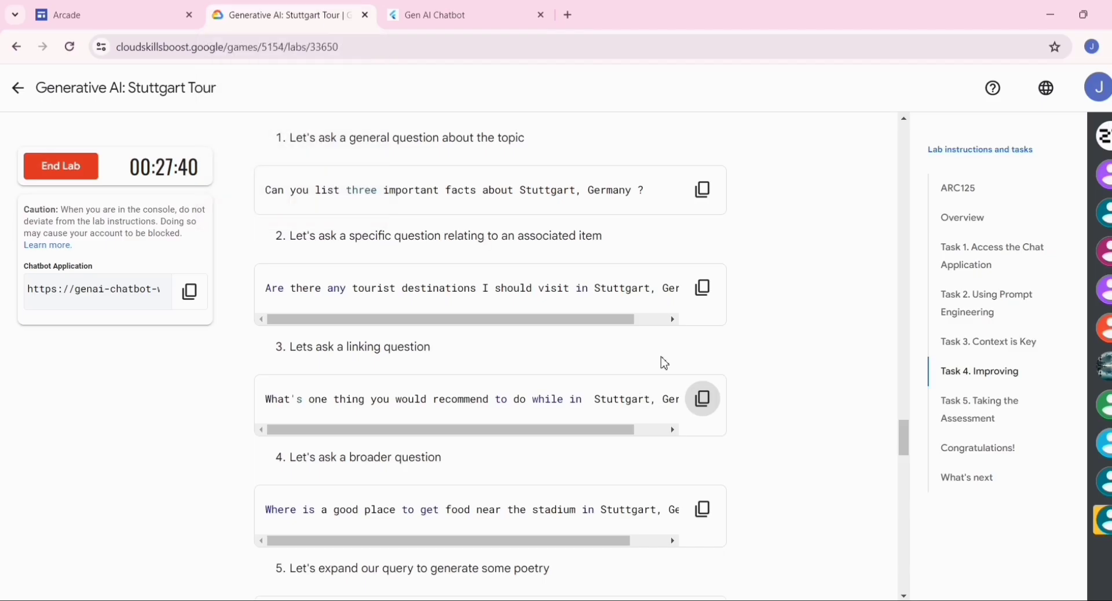
scroll(697, 467, "down", 3)
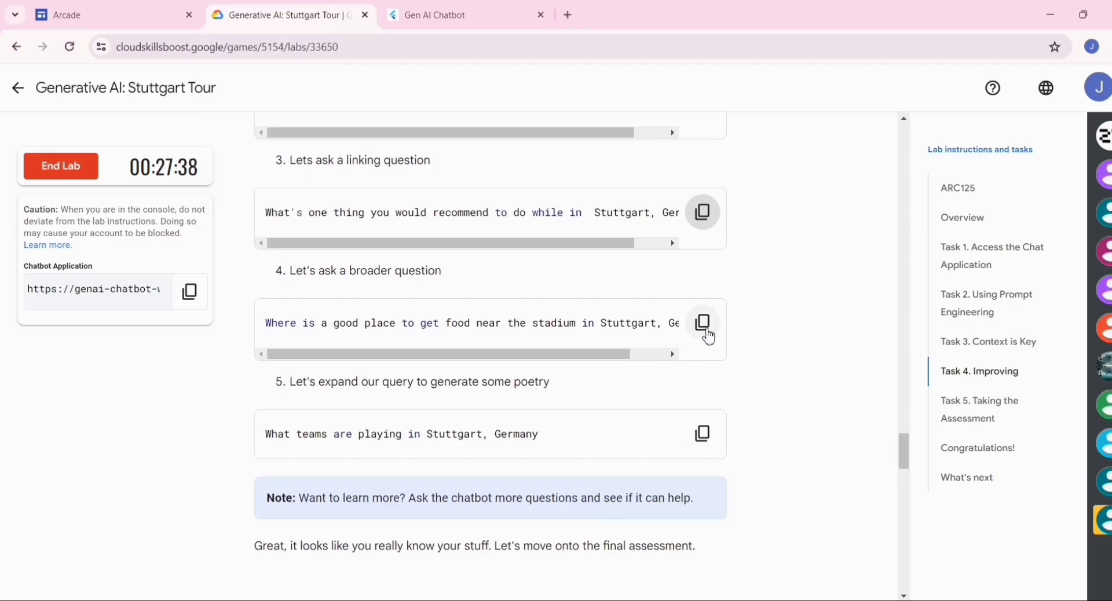
left_click(707, 332)
left_click(454, 8)
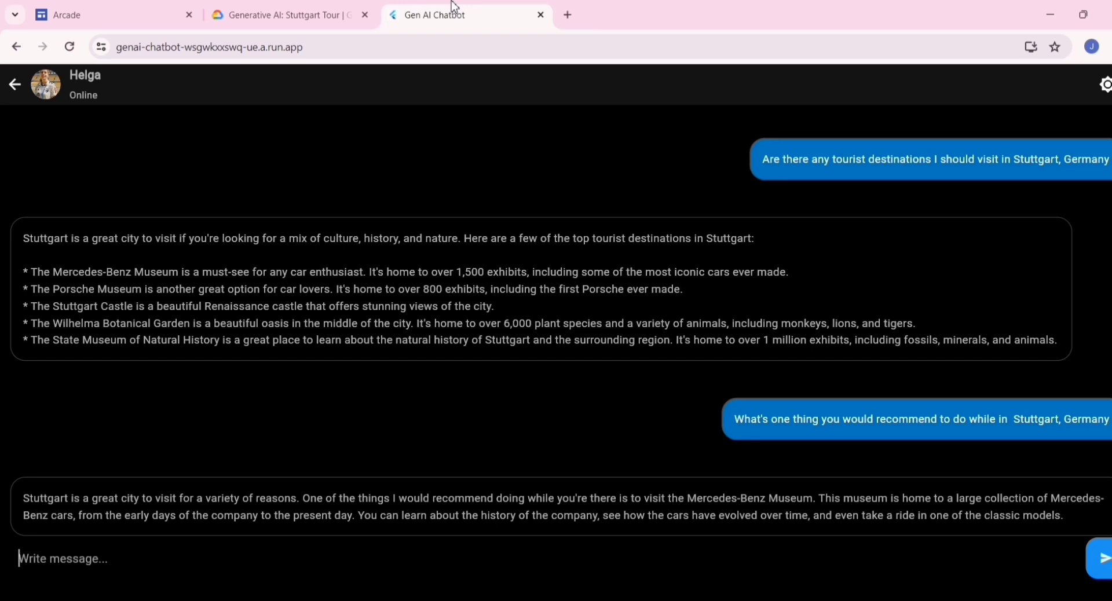
key("ctrl+v")
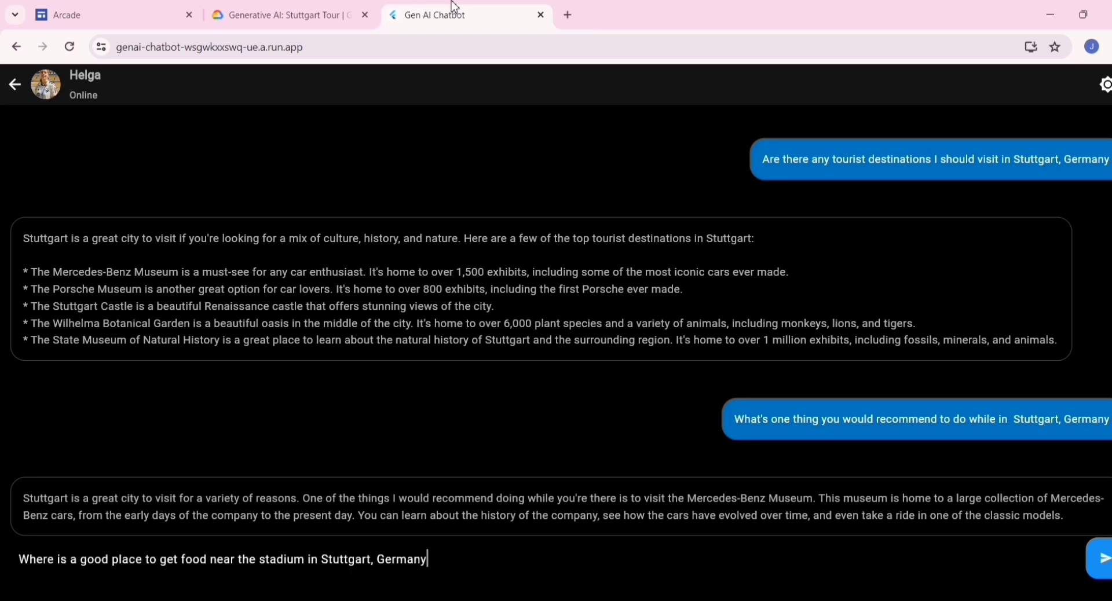
key("Return")
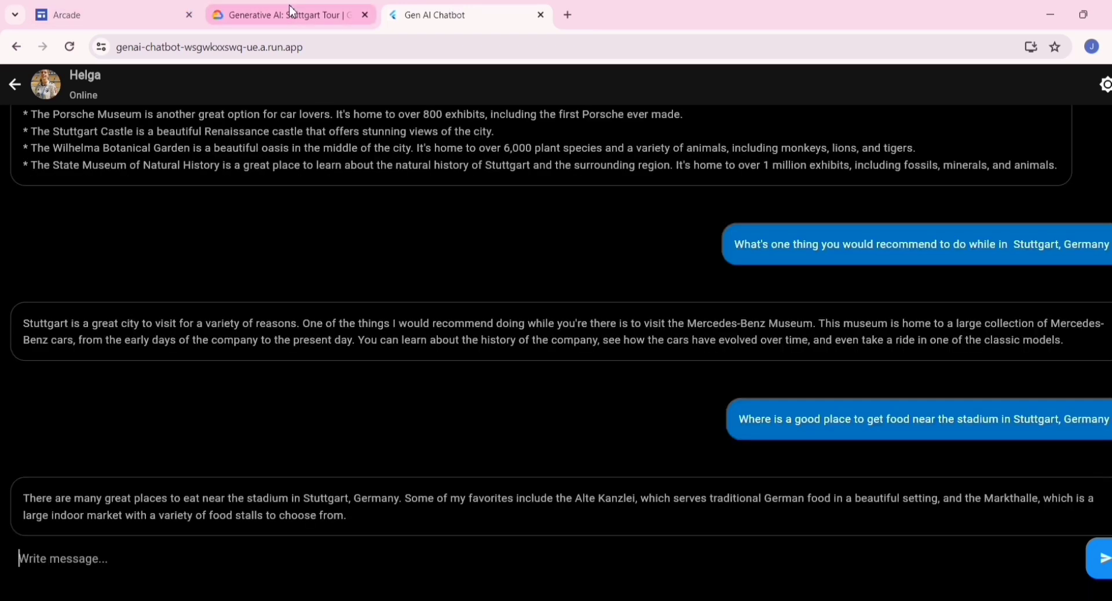
- Copy the fifth question of Task 4 and ask Helga "What teams are playing in Stuttgart, Germany"
left_click(290, 5)
scroll(707, 398, "down", 2)
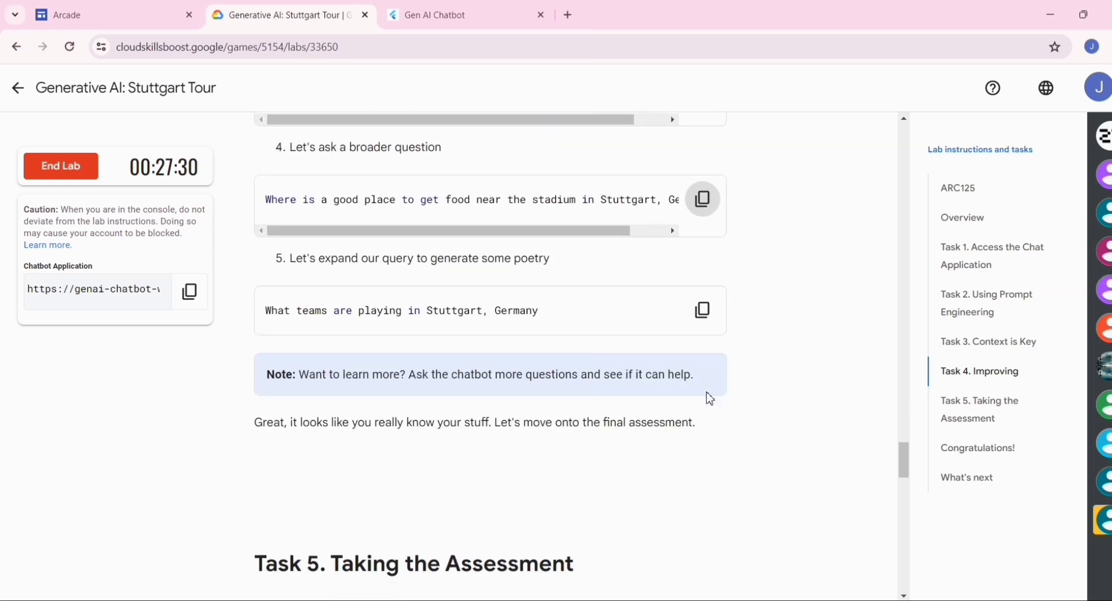
left_click(707, 309)
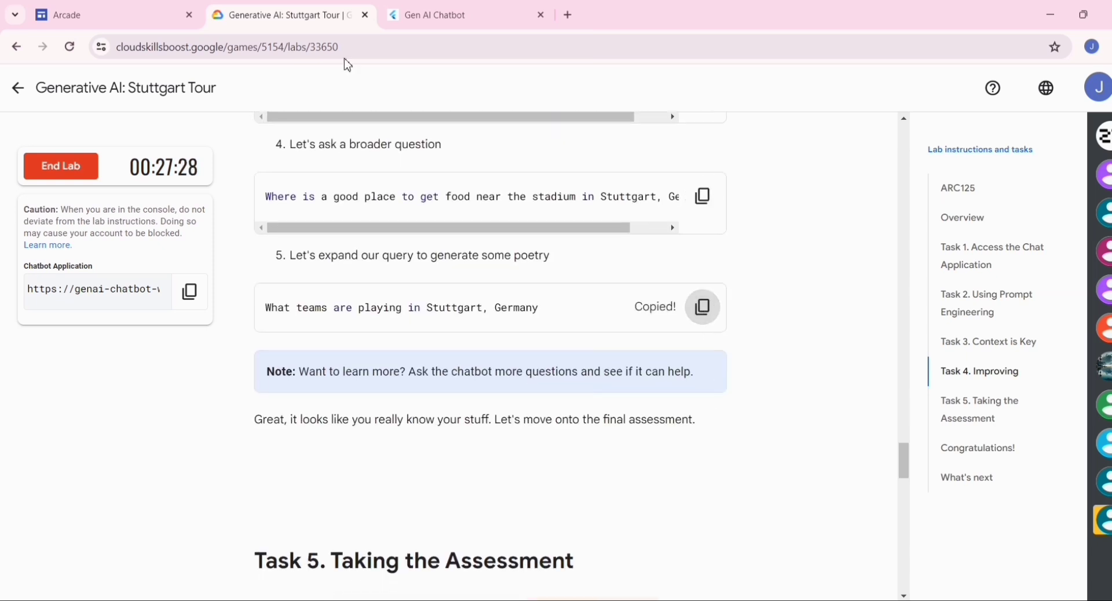
left_click(463, 9)
key("ctrl+v")
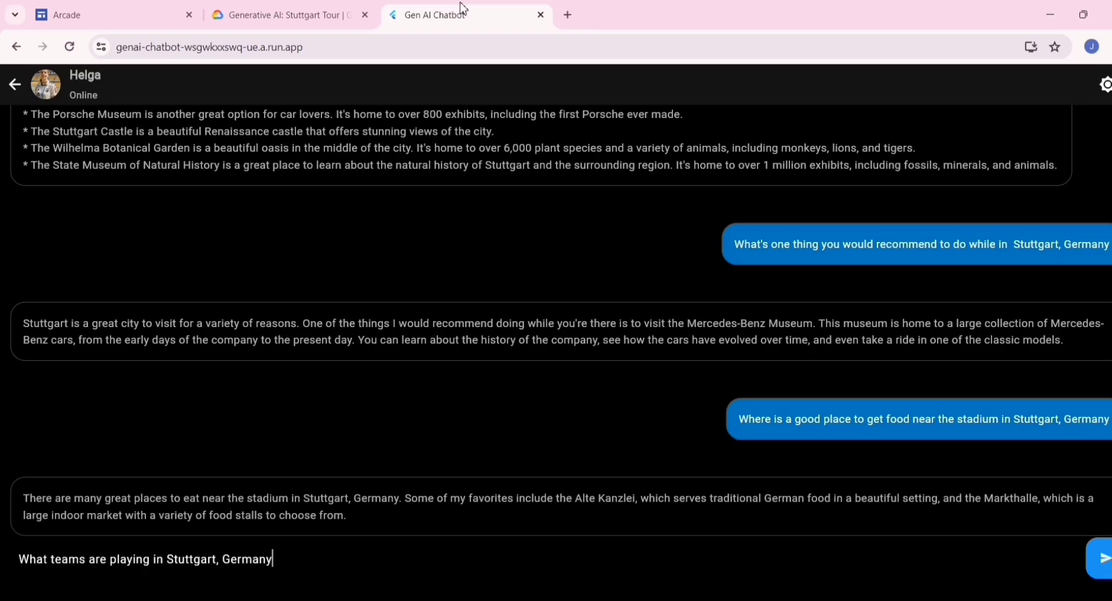
key("Return")
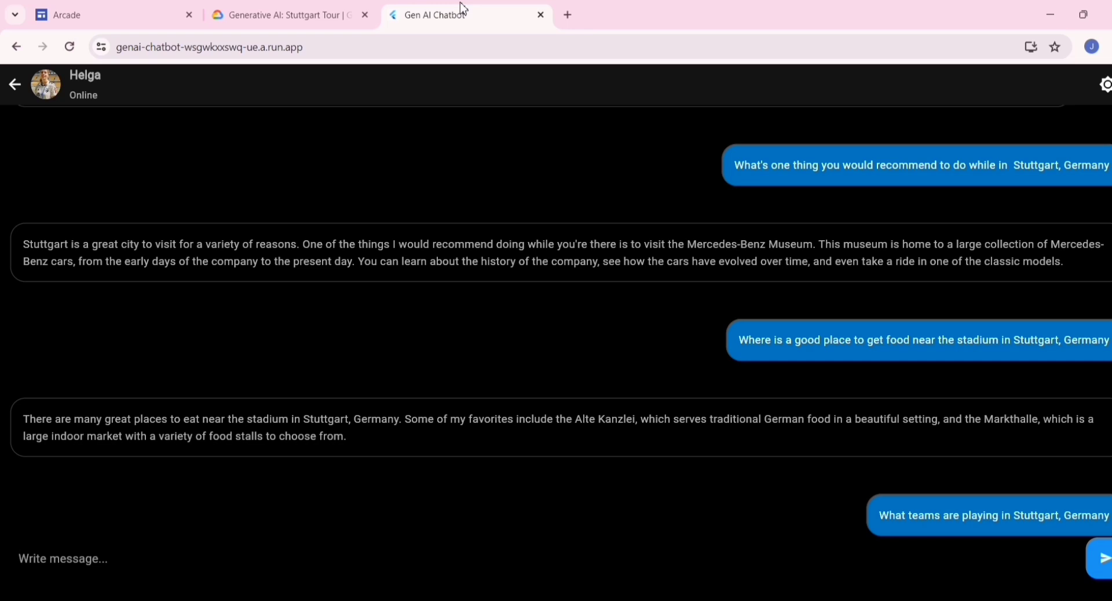
- Check the Task 5 assessment instructions in the lab, leave the Helga chat and open the chatbot's quiz
left_click(340, 11)
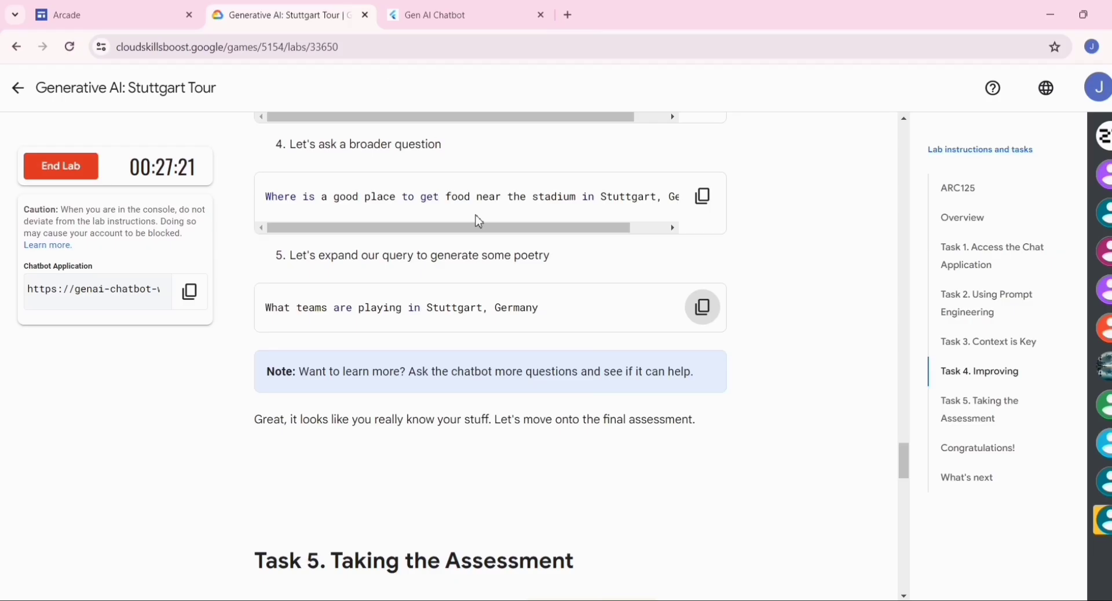
scroll(509, 317, "down", 7)
scroll(508, 319, "down", 4)
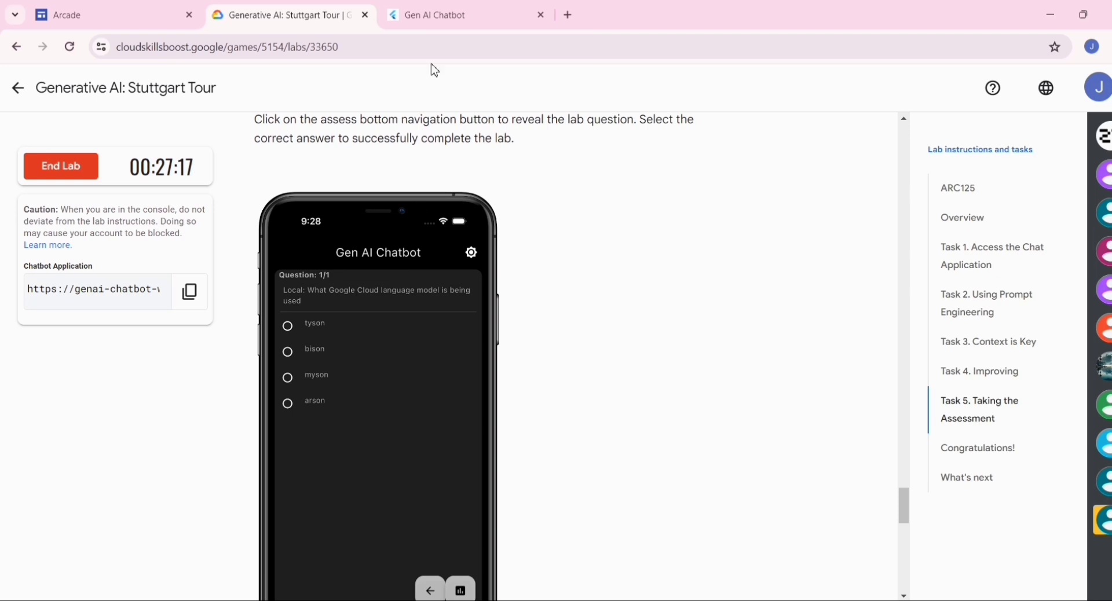
left_click(474, 29)
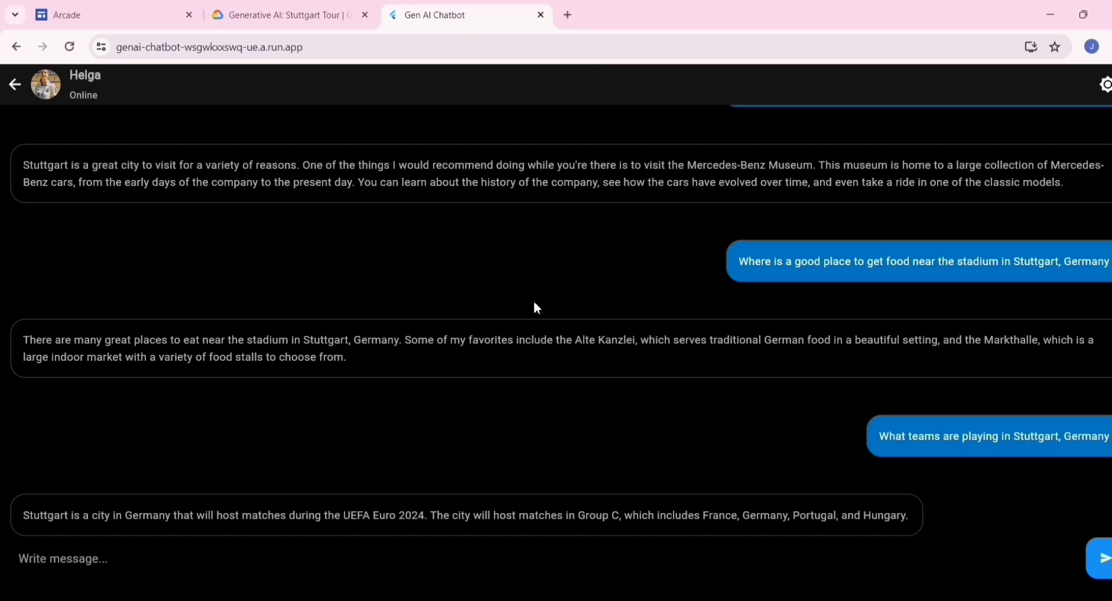
left_click(10, 88)
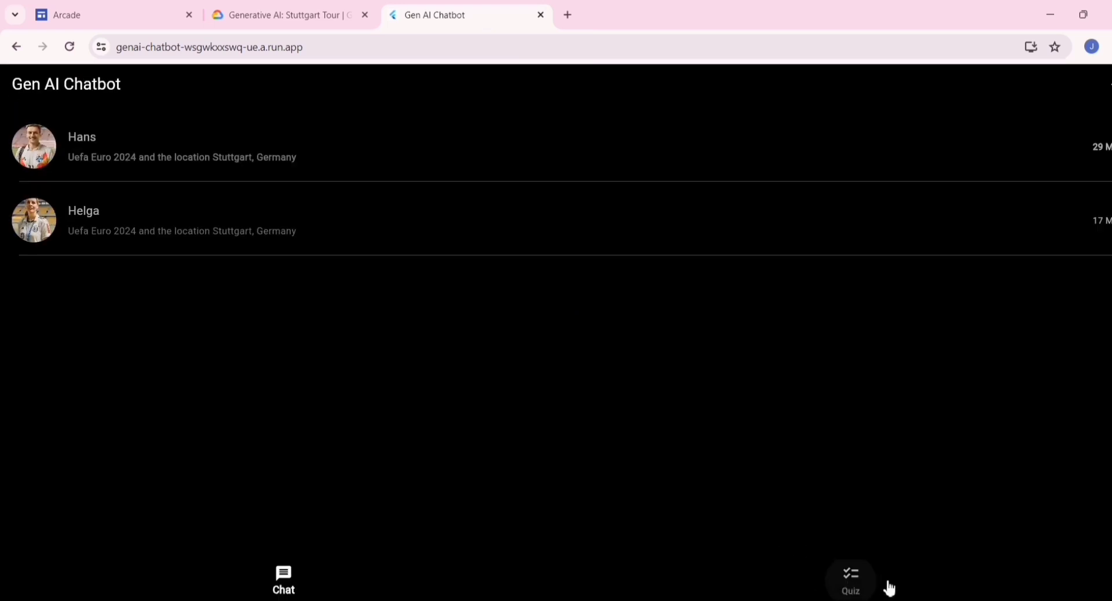
left_click(847, 586)
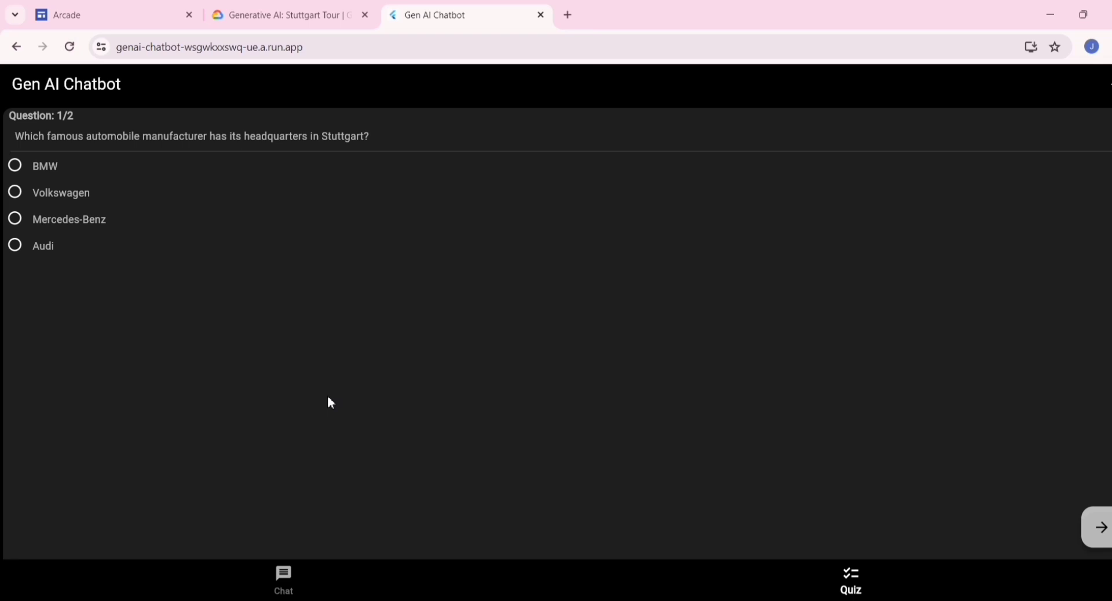
- Answer the quiz with Mercedes-Benz for the automobile manufacturer and Cannstatter Volksfest for the folk festival, and submit it for validation
left_click(14, 223)
left_click(1096, 528)
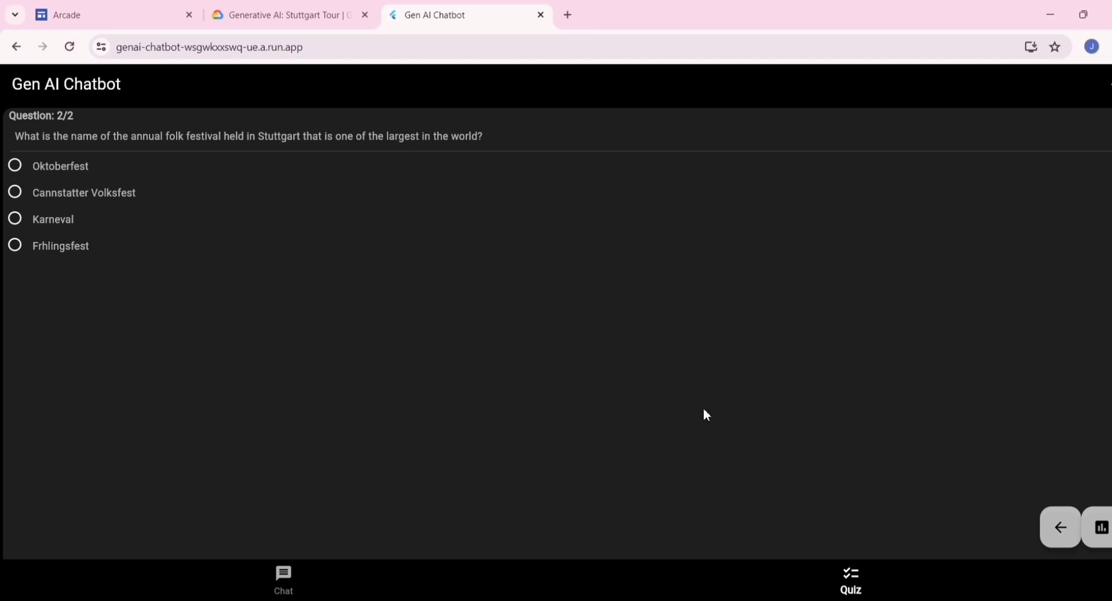
left_click(17, 207)
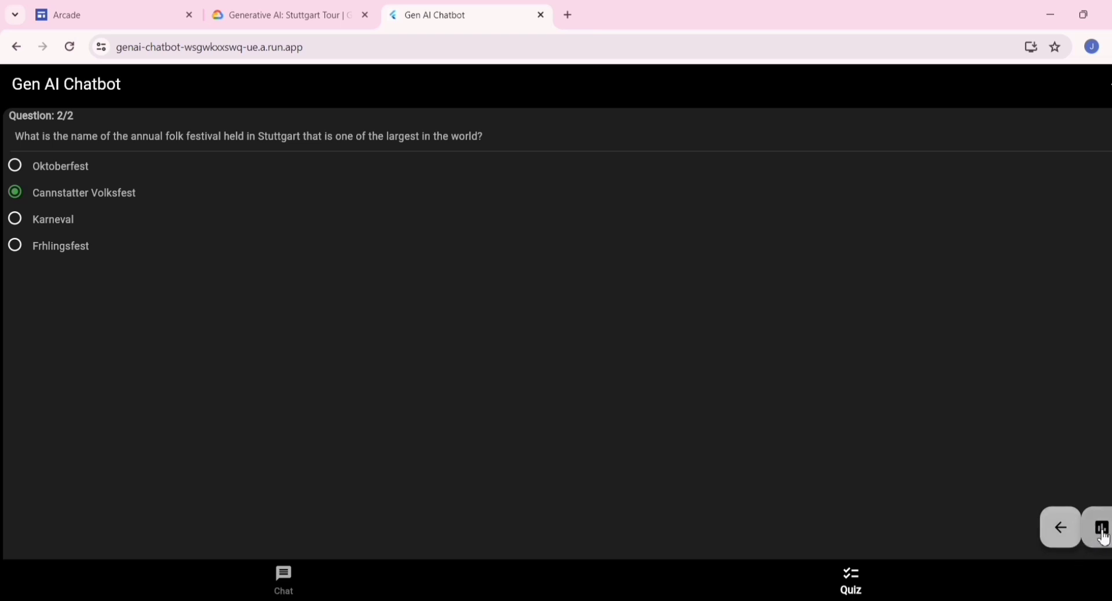
left_click(1103, 528)
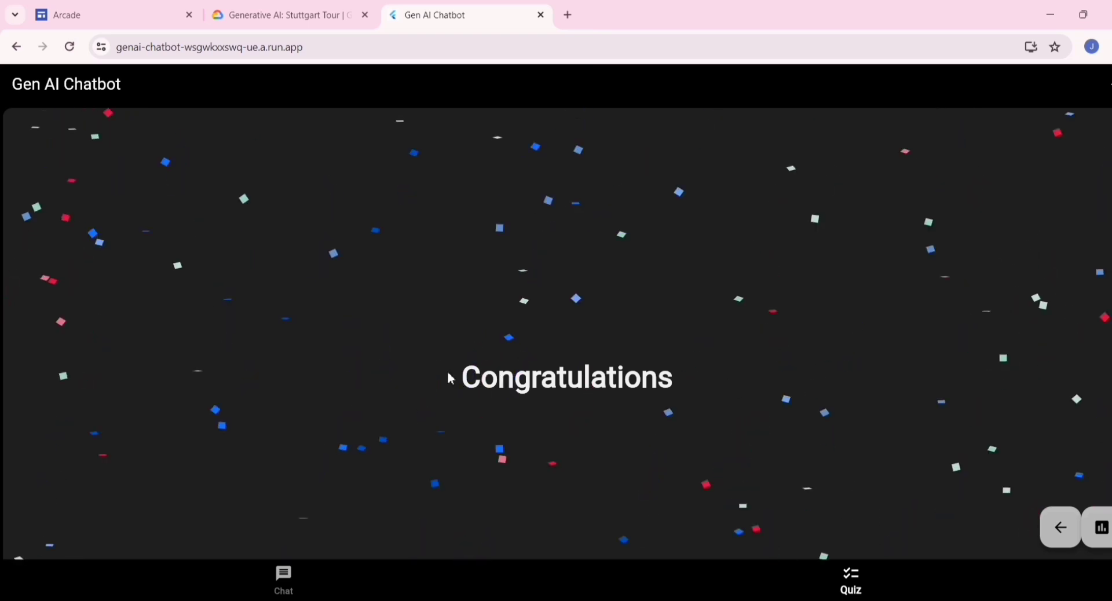
- Return to the lab page and run the Task 5 progress check for the quiz assessment until it is accepted
left_click(298, 7)
scroll(482, 343, "down", 8)
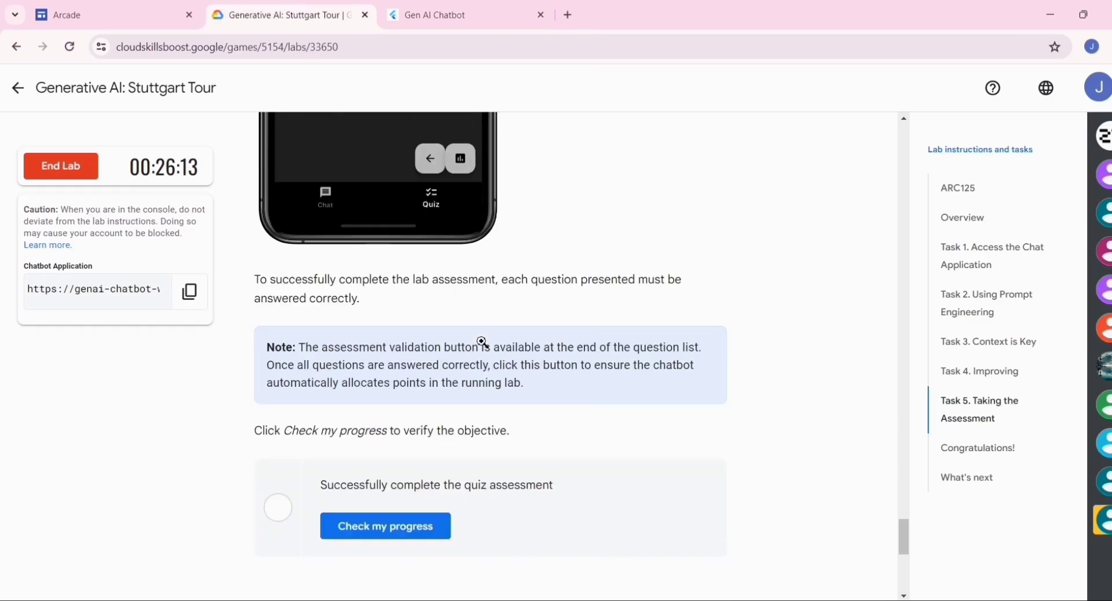
scroll(482, 342, "down", 3)
left_click(396, 372)
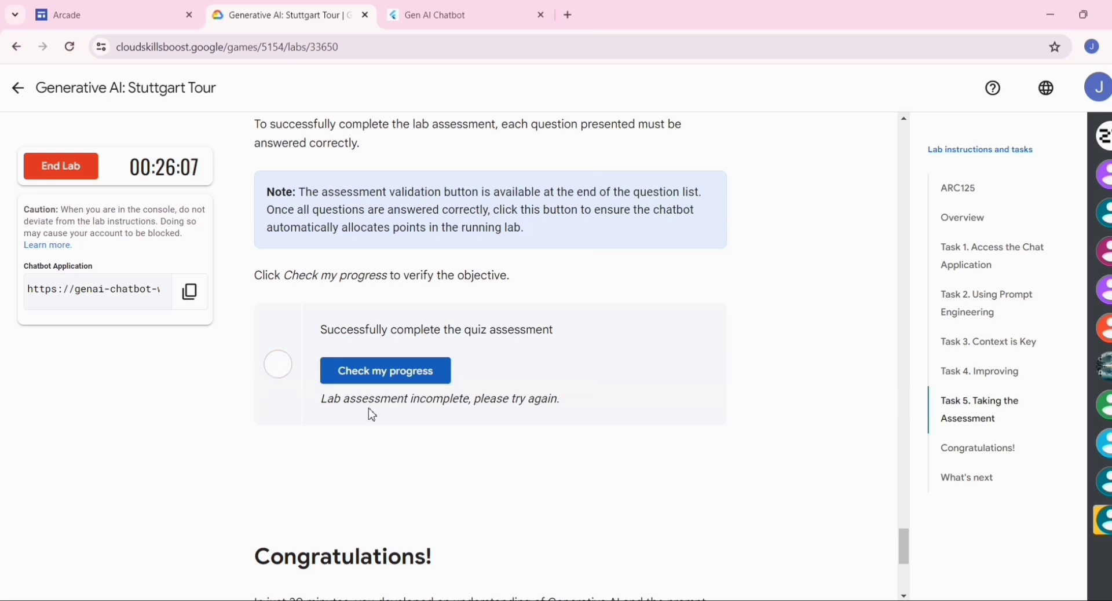
left_click(377, 375)
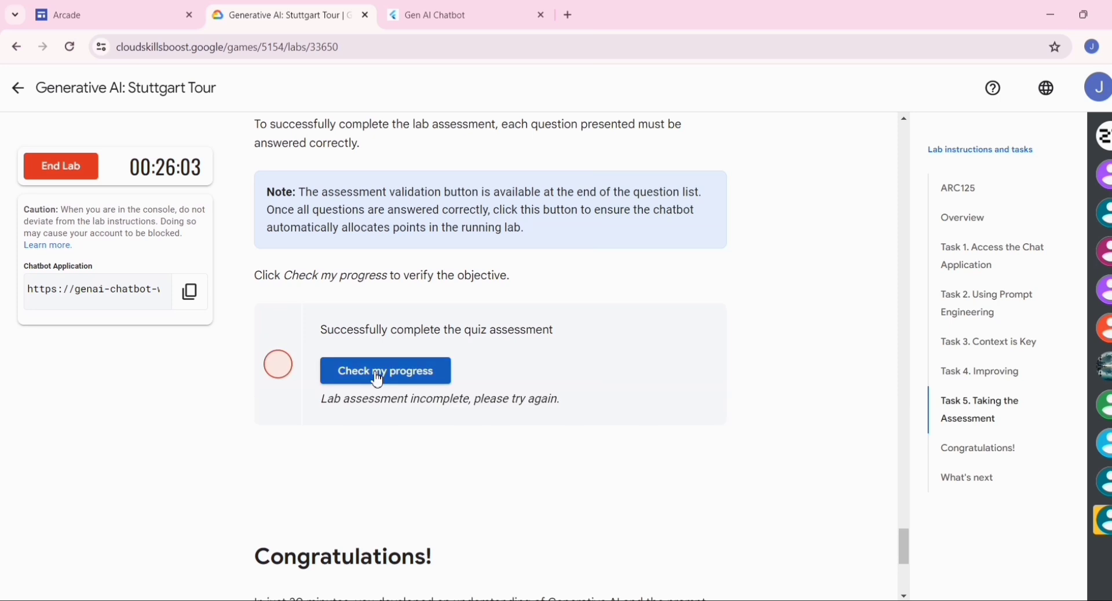
left_click(378, 377)
left_click(376, 376)
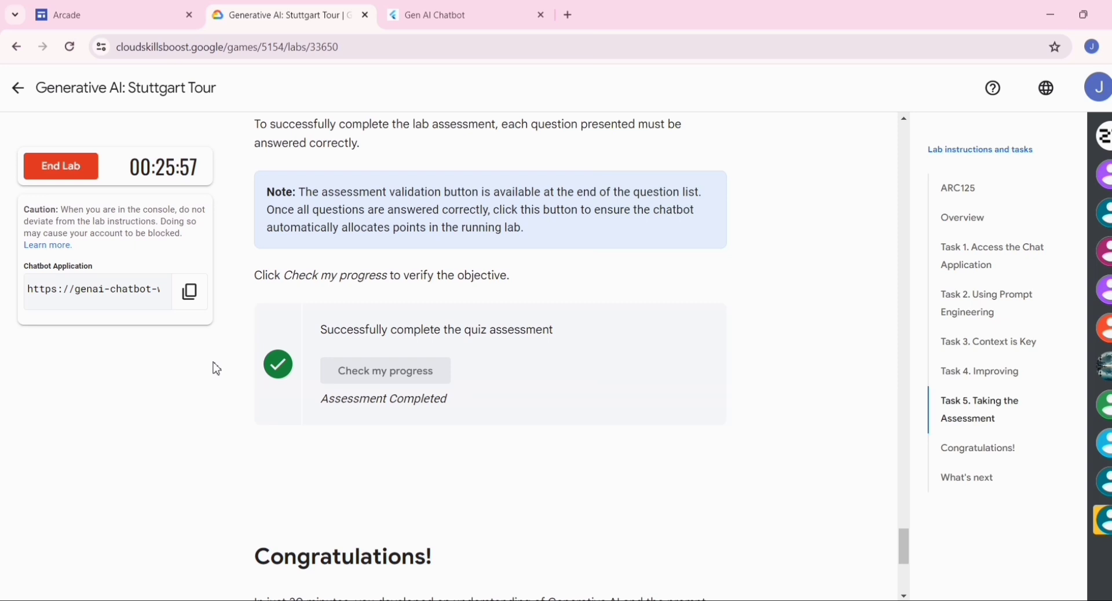
- End the Generative AI: Stuttgart Tour lab, confirm ending it, and dismiss the satisfaction survey without rating
left_click(78, 169)
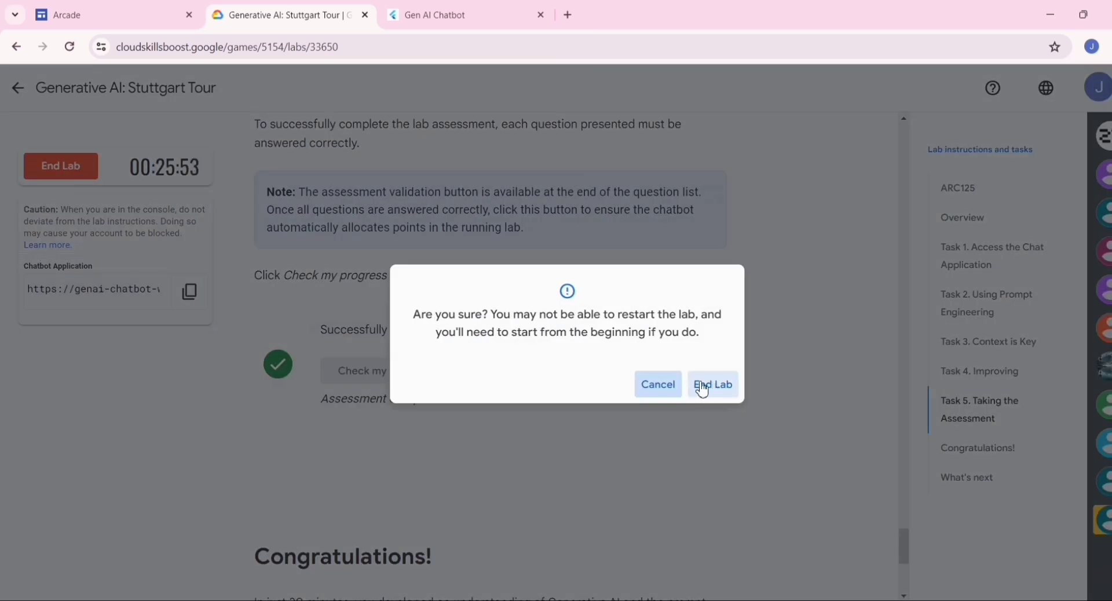
left_click(712, 387)
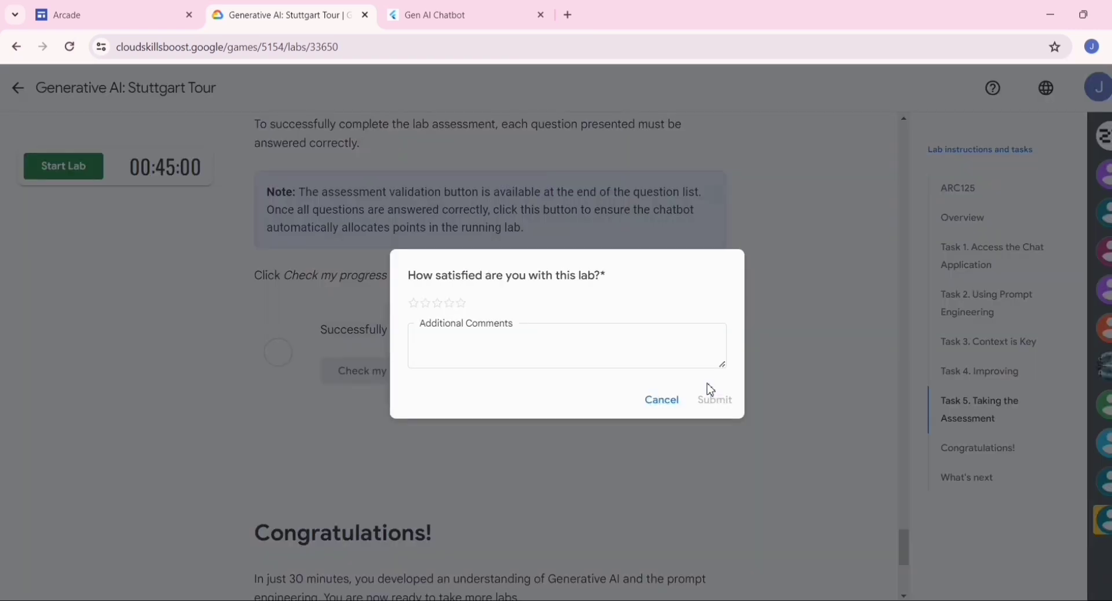
left_click(663, 401)
- Look back through the lab instructions from the Task 5 assessment up to Task 2, Using Prompt Engineering
scroll(666, 403, "up", 4)
scroll(670, 406, "up", 10)
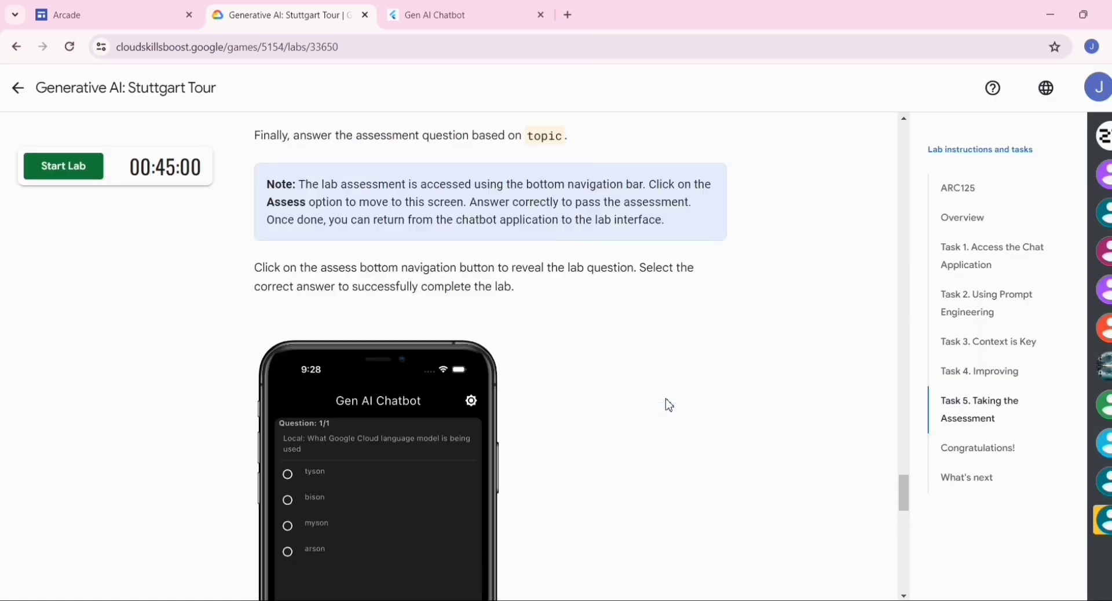
scroll(670, 406, "up", 4)
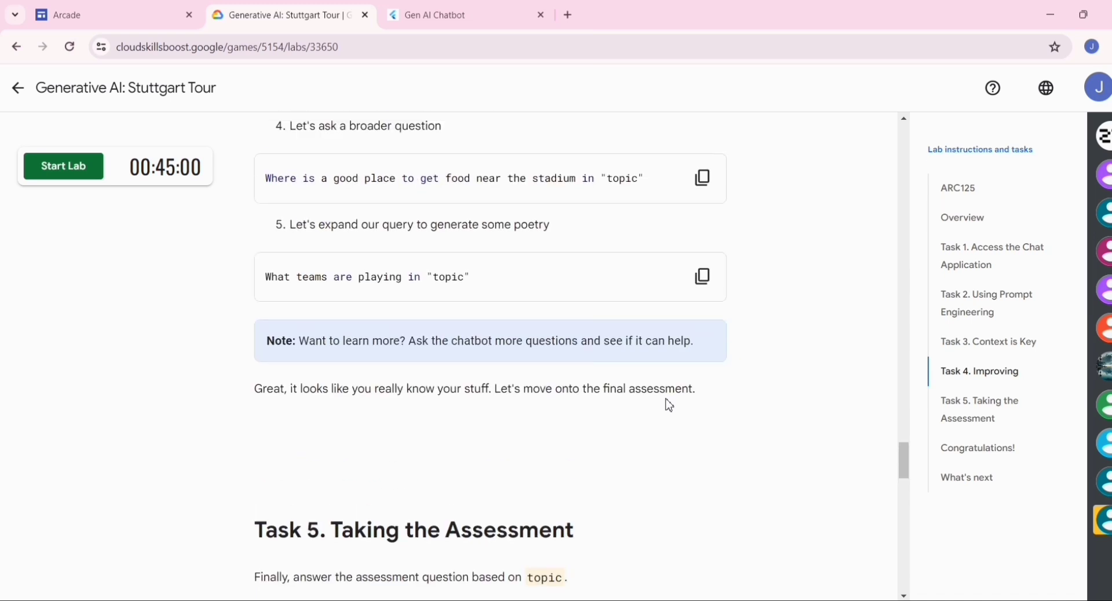
scroll(670, 405, "up", 6)
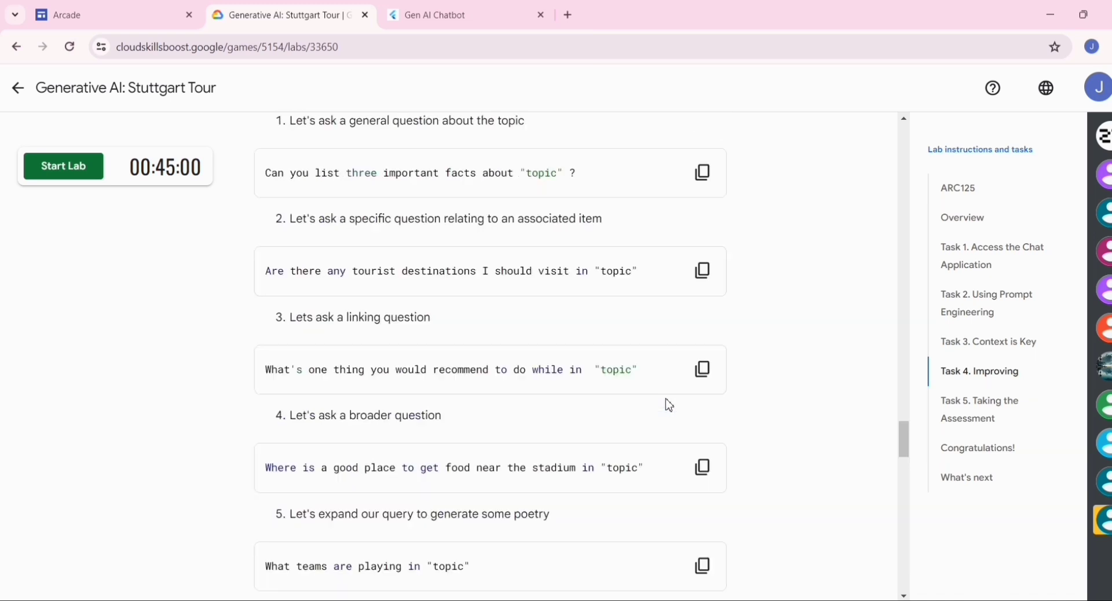
scroll(669, 403, "up", 4)
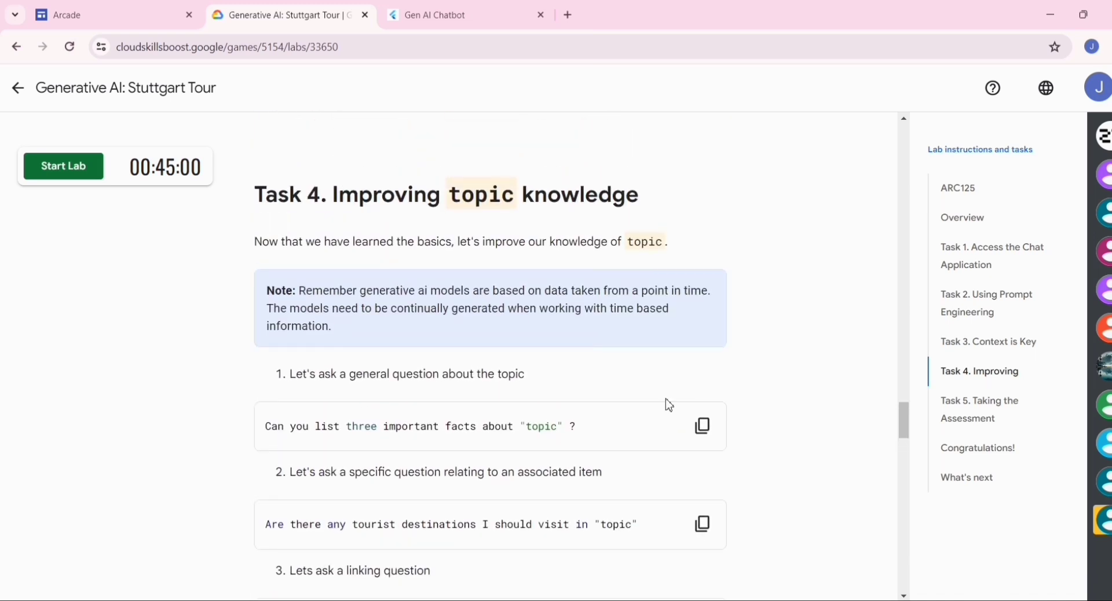
scroll(669, 405, "up", 5)
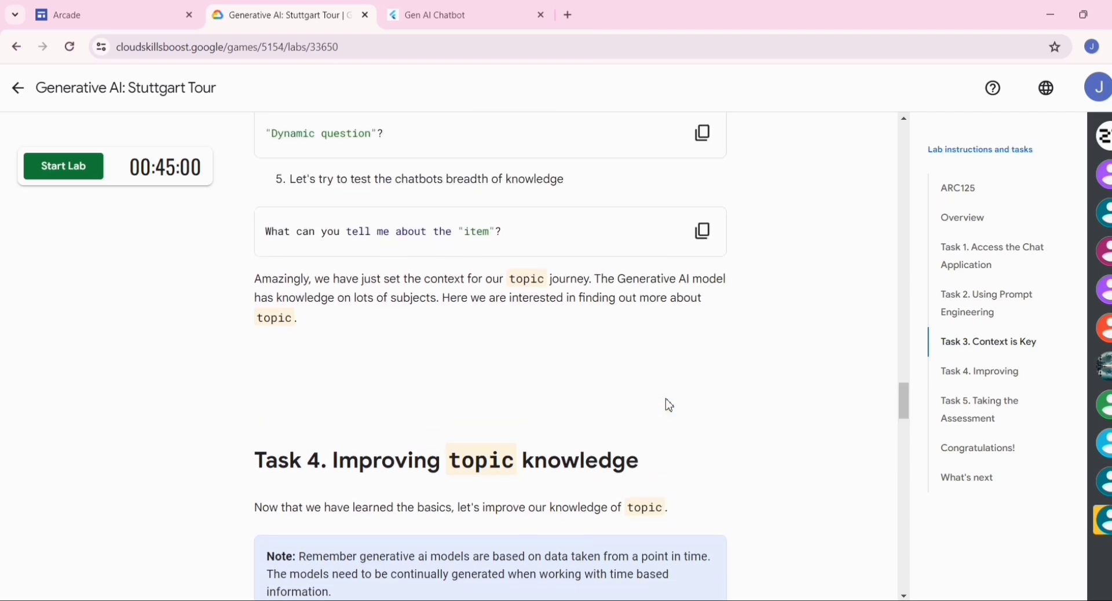
scroll(669, 405, "up", 6)
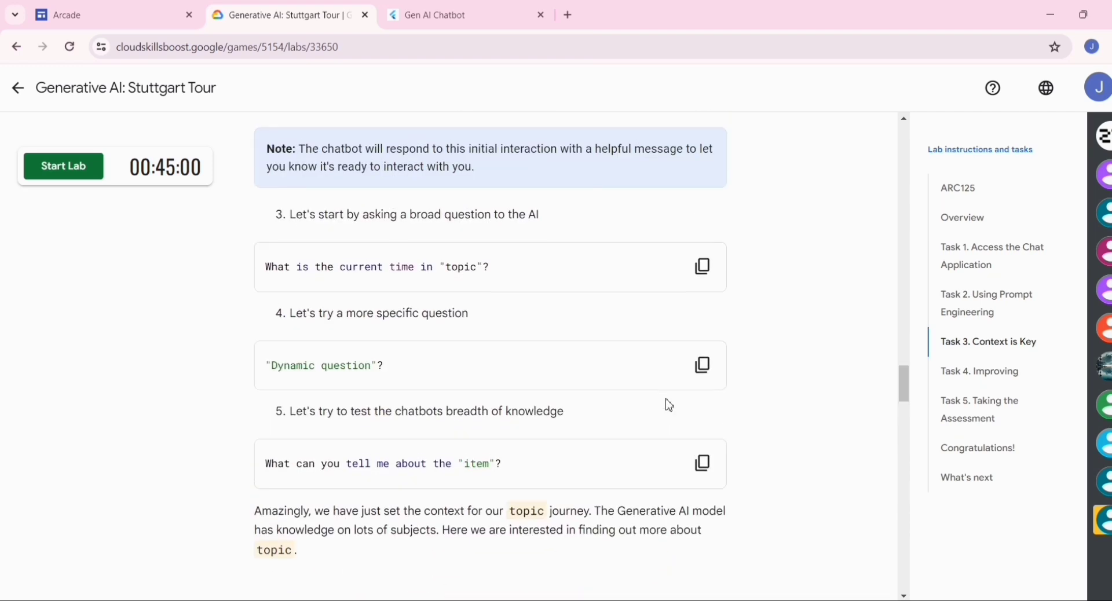
scroll(669, 403, "up", 6)
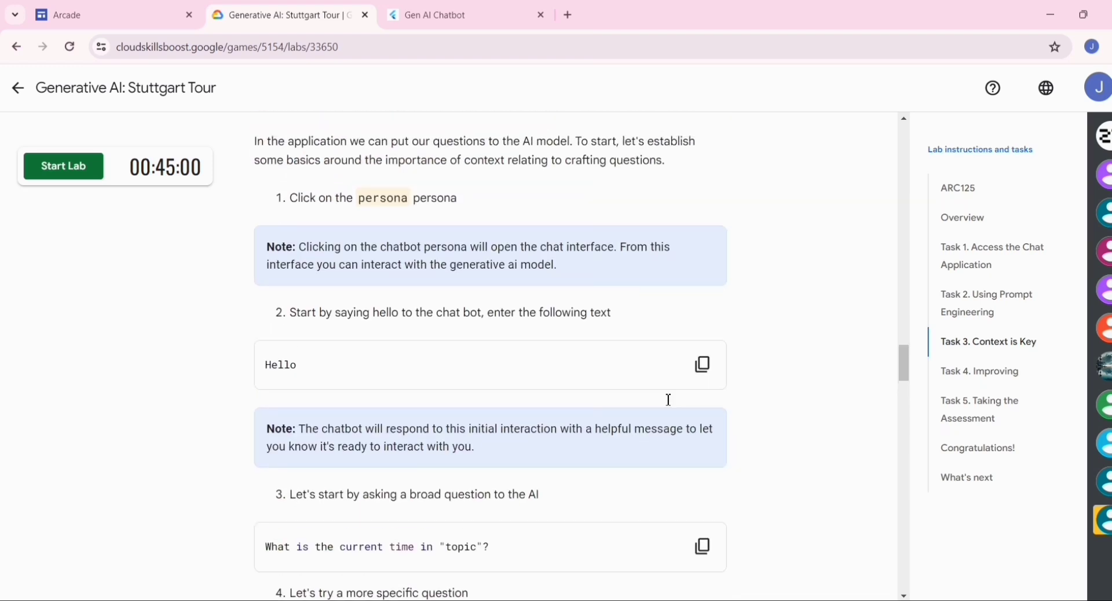
scroll(669, 405, "up", 4)
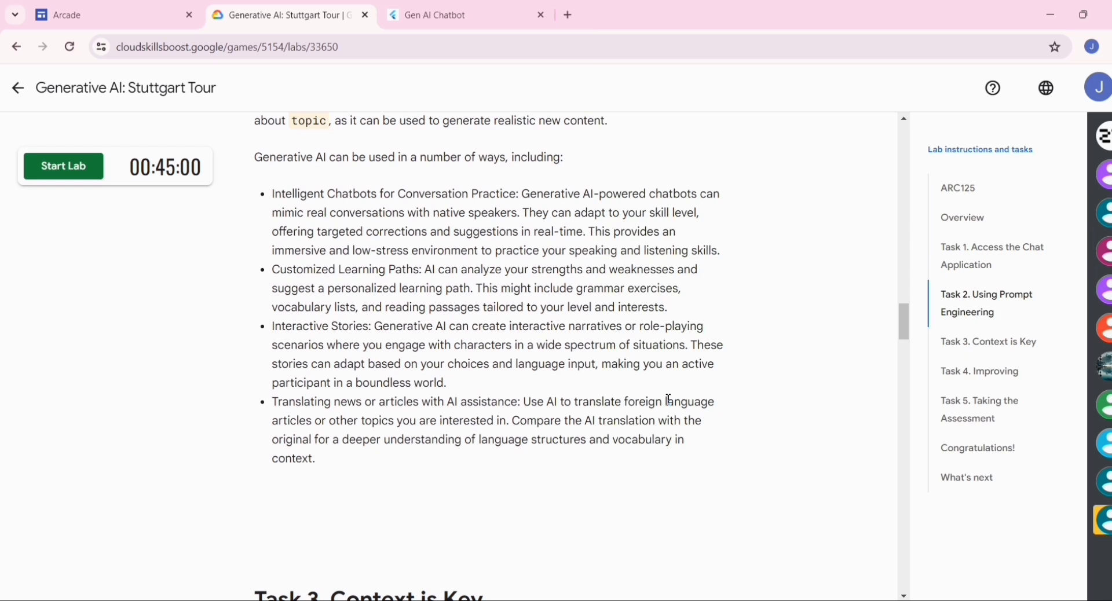
scroll(669, 400, "up", 3)
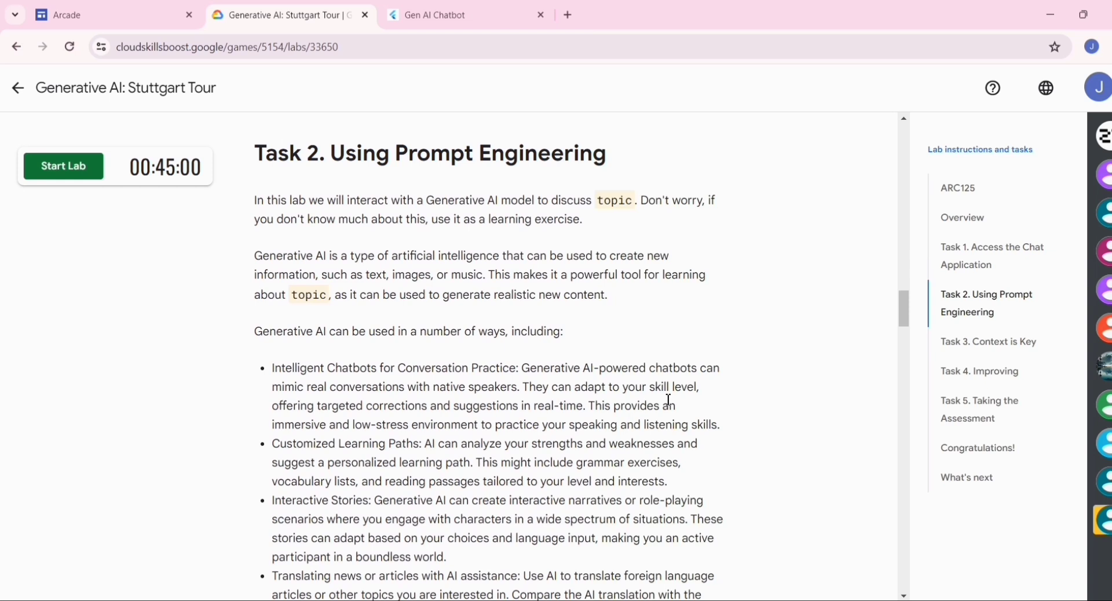